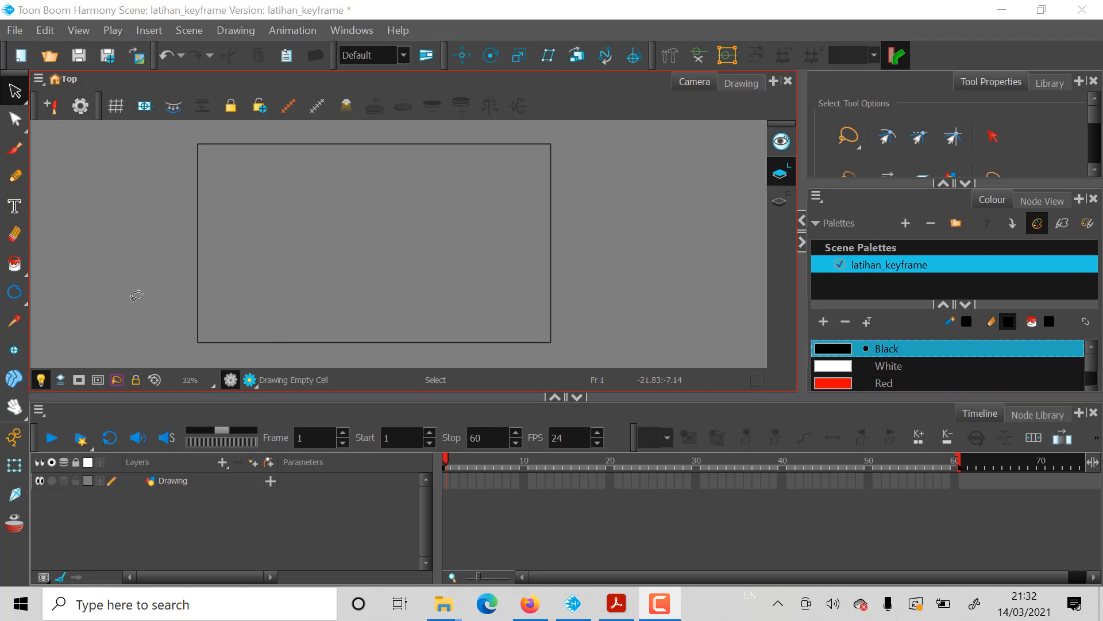
# - Draw a circle with the Ellipse tool on frame 1, in the lower-left corner of the camera frame
pyautogui.click(16, 295)
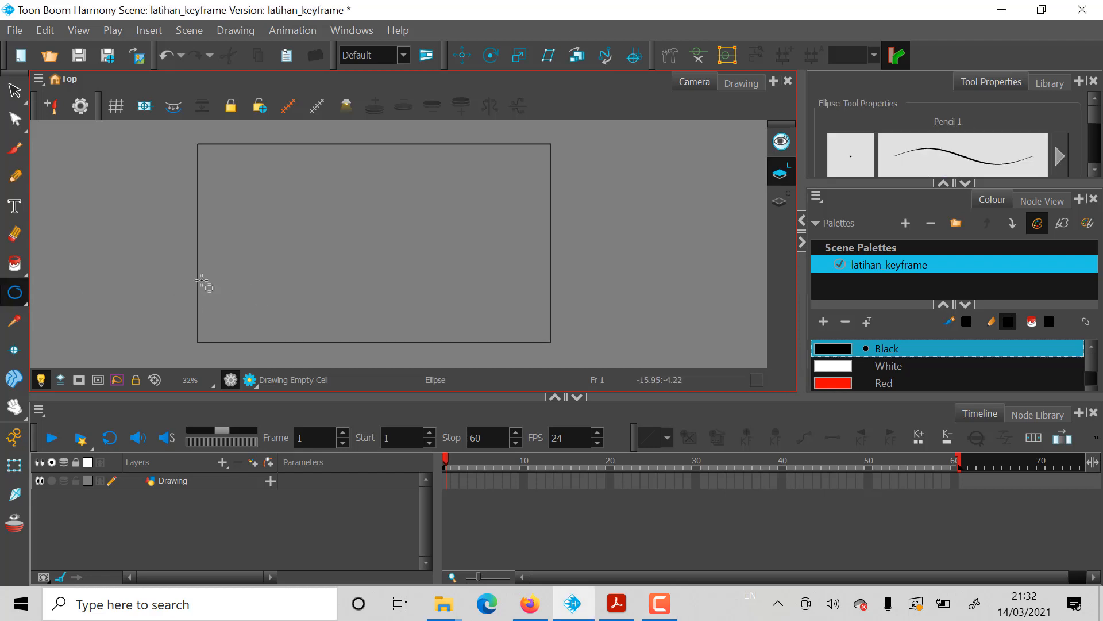
pyautogui.moveTo(197, 278); pyautogui.dragTo(261, 324)
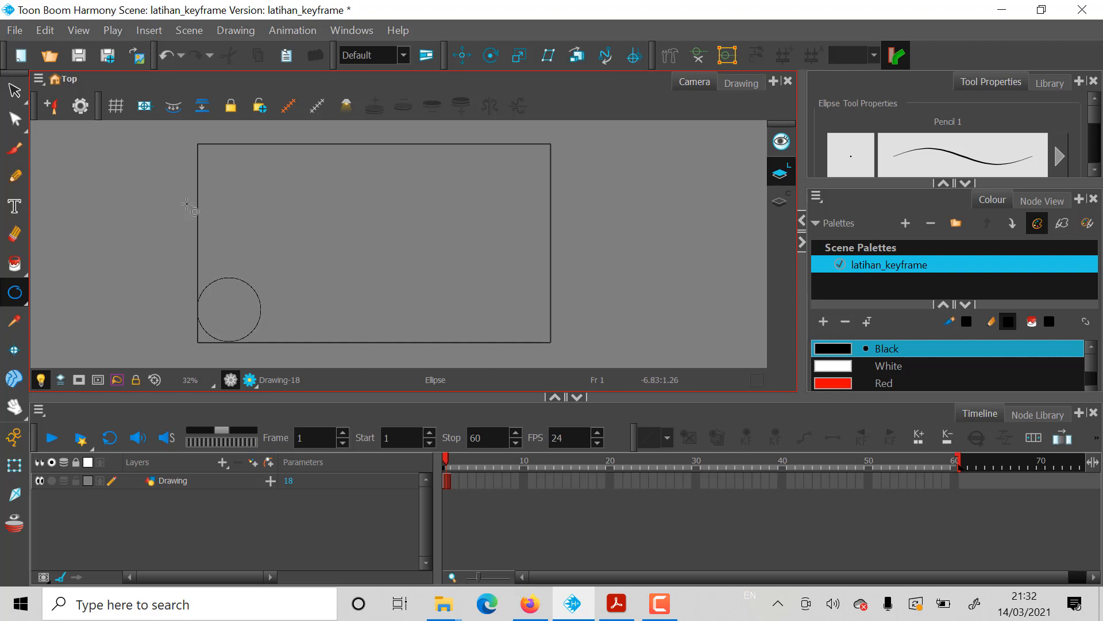
pyautogui.click(15, 92)
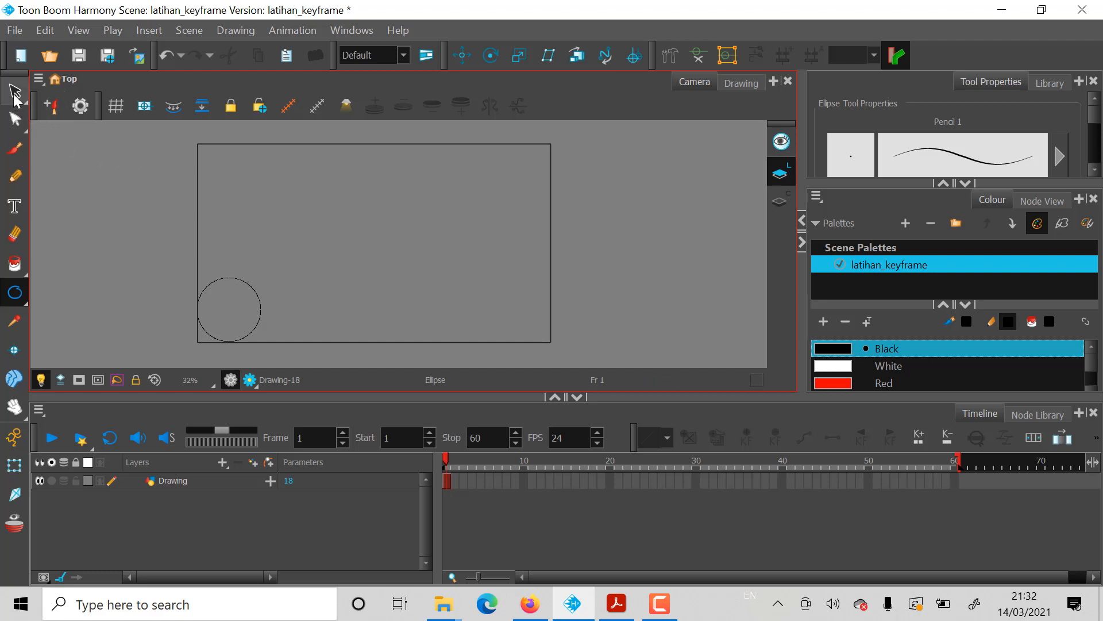
# - Extend the exposure of the circle drawing through frame 17
pyautogui.click(447, 479)
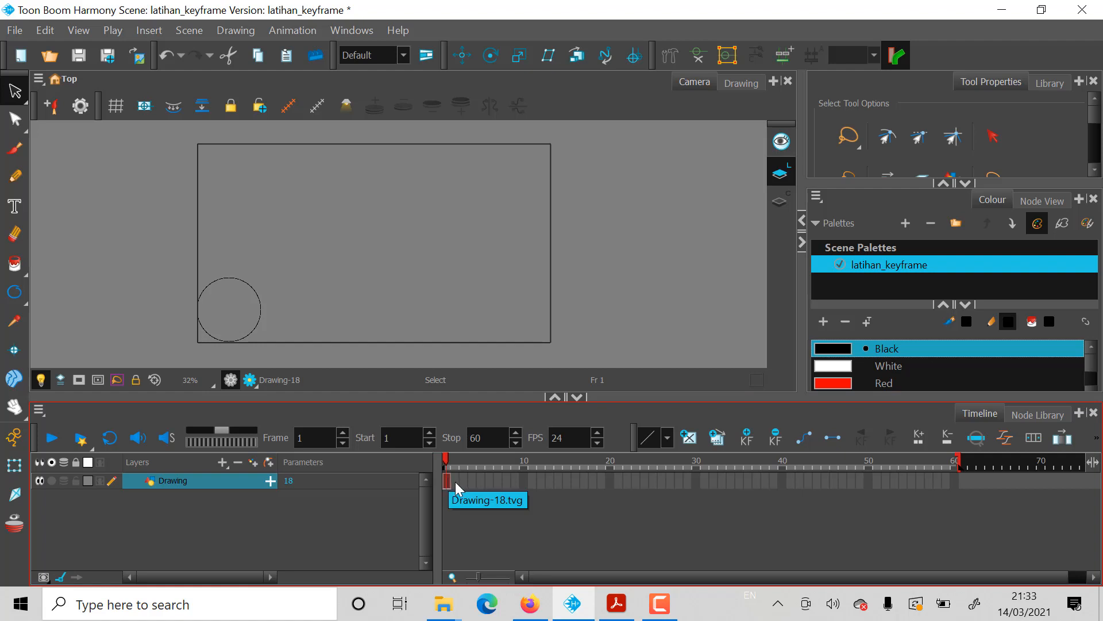
pyautogui.click(584, 480)
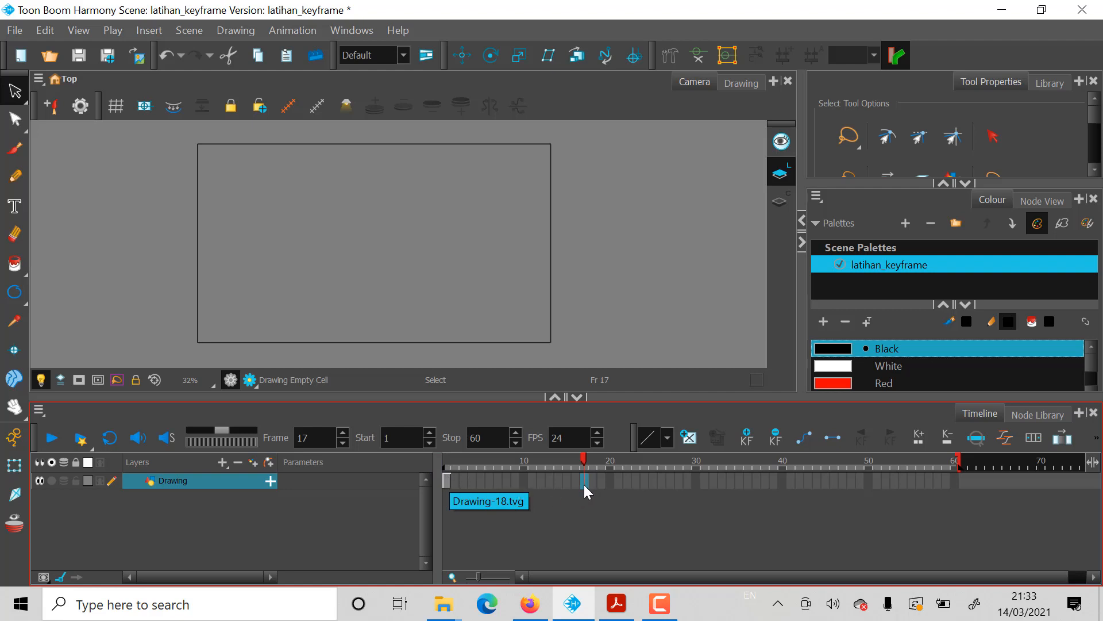
pyautogui.click(280, 31)
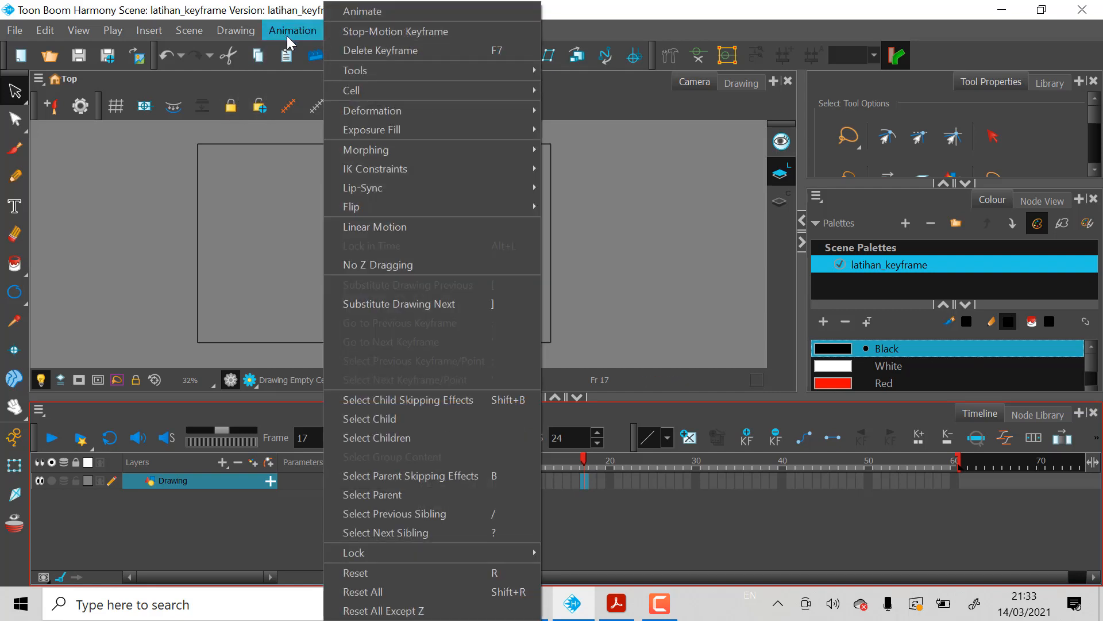
pyautogui.moveTo(408, 92)
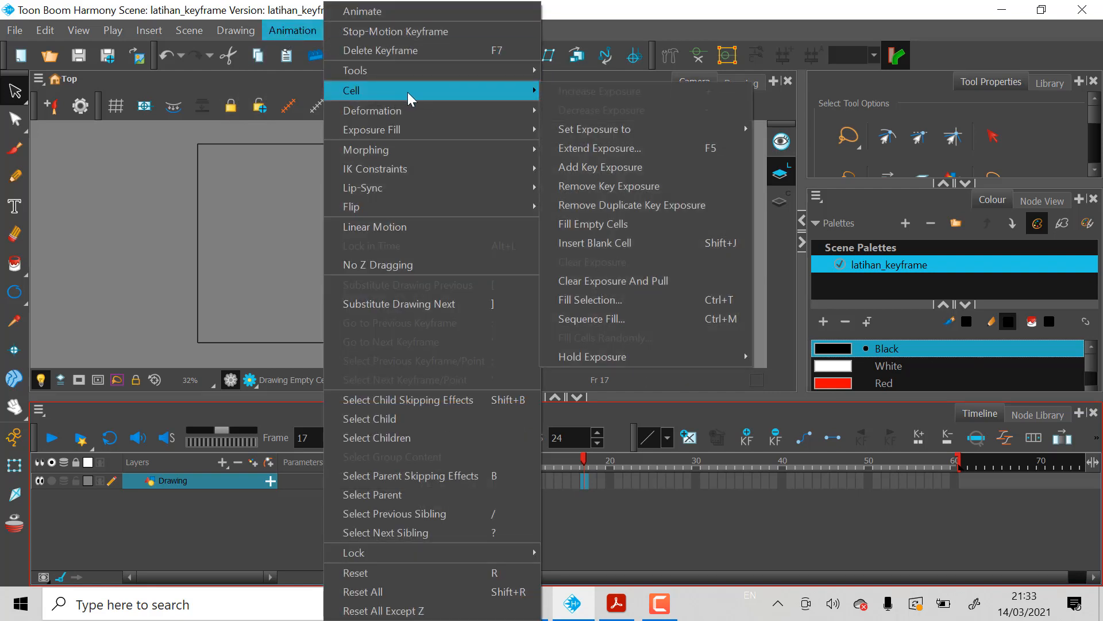
pyautogui.click(638, 151)
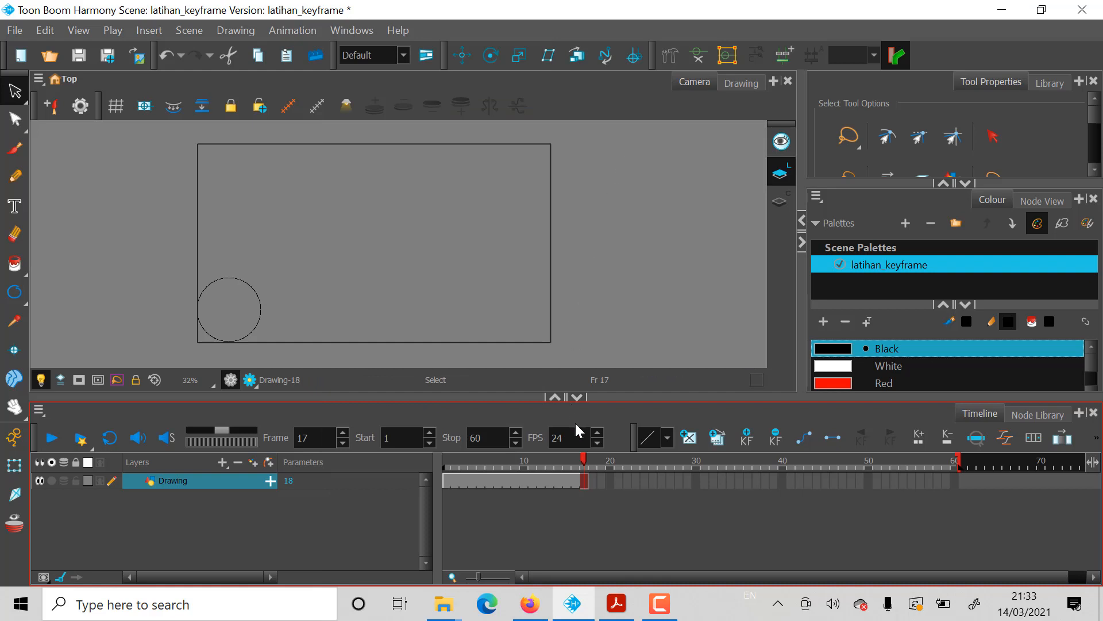
# - Add a keyframe to the Drawing layer at frame 1
pyautogui.click(571, 463)
pyautogui.moveTo(570, 462); pyautogui.dragTo(548, 465)
pyautogui.click(446, 482)
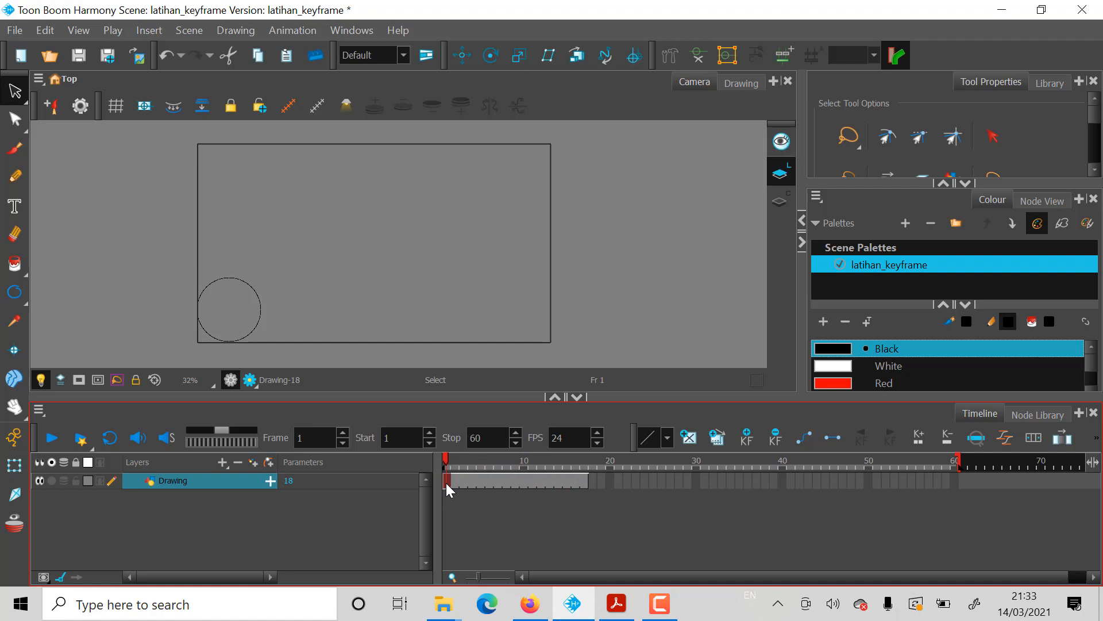
pyautogui.click(746, 439)
pyautogui.moveTo(446, 463); pyautogui.dragTo(459, 464)
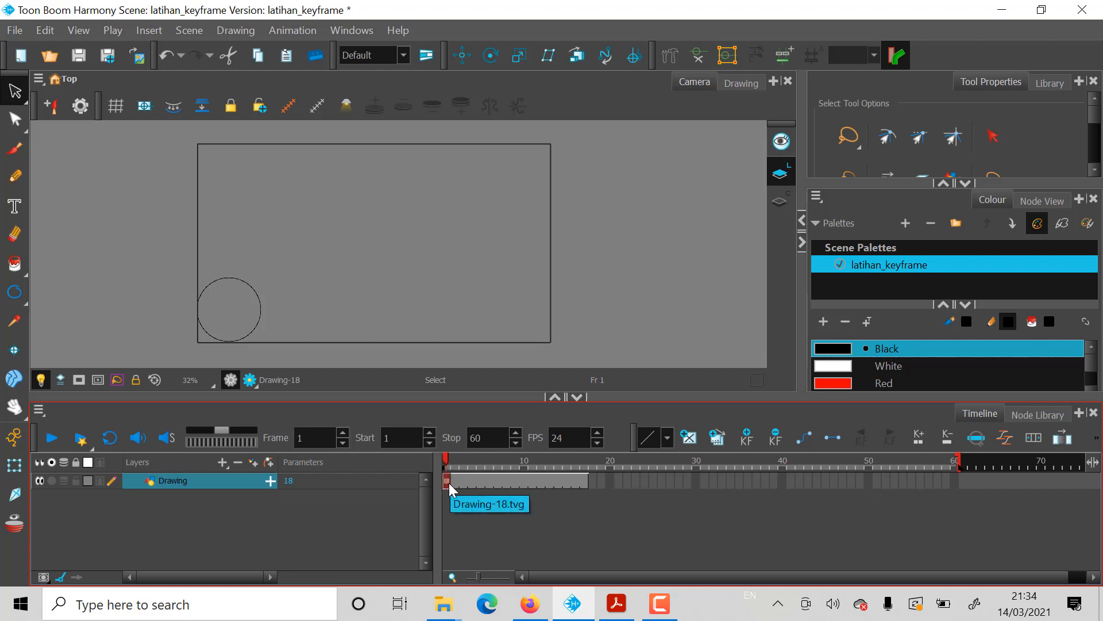
# - At frame 17, reposition the Translate pivot of the Drawing layer to the centre of the circle
pyautogui.click(585, 478)
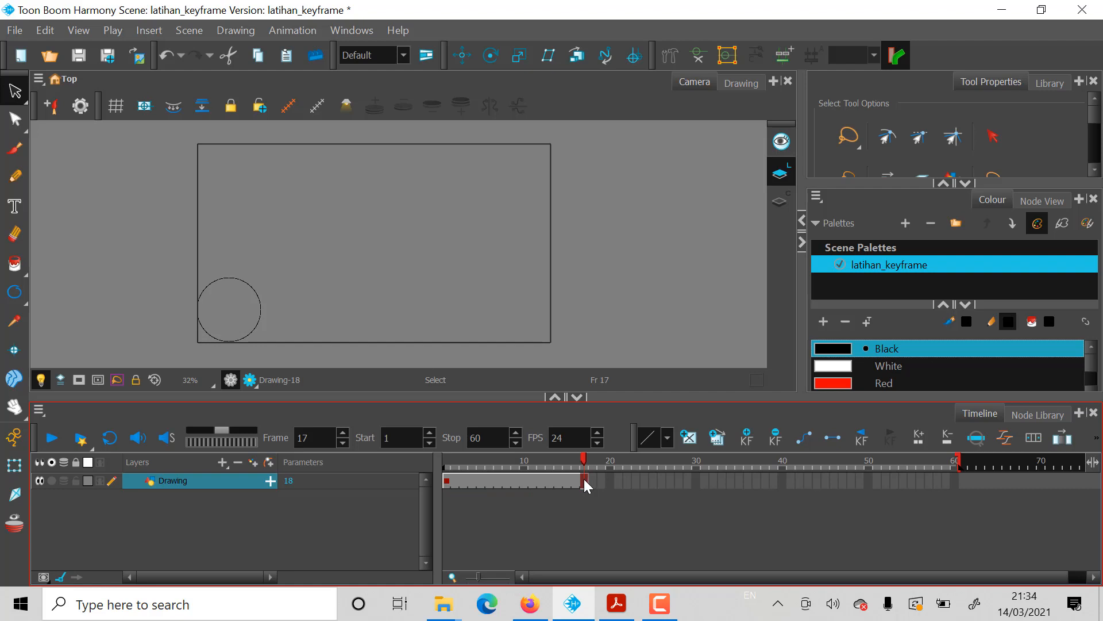
pyautogui.click(244, 280)
pyautogui.click(244, 279)
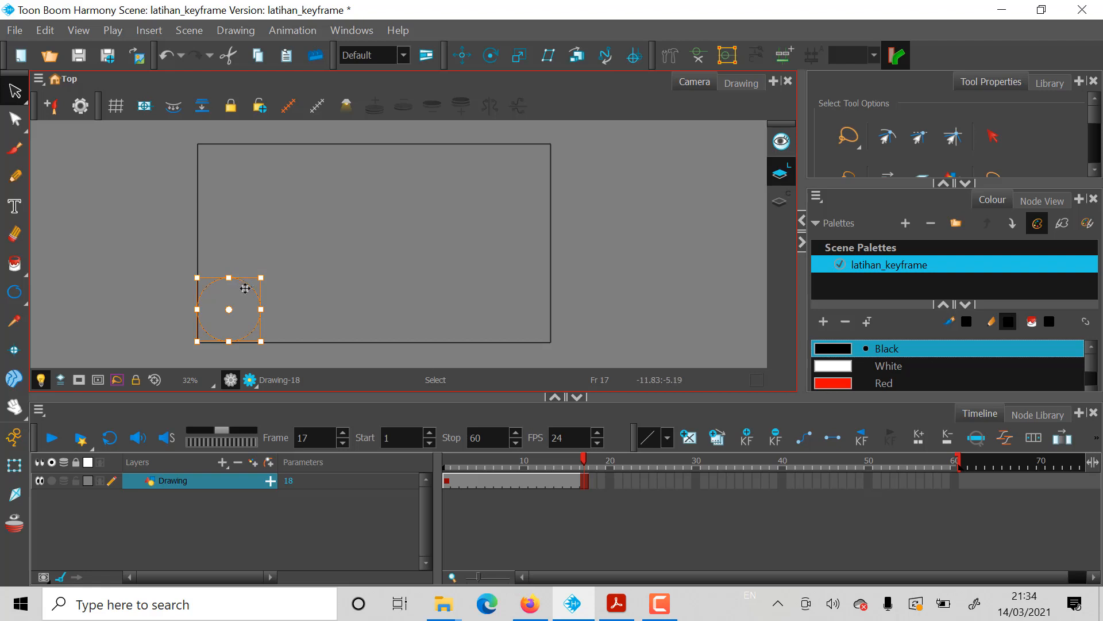
pyautogui.click(459, 56)
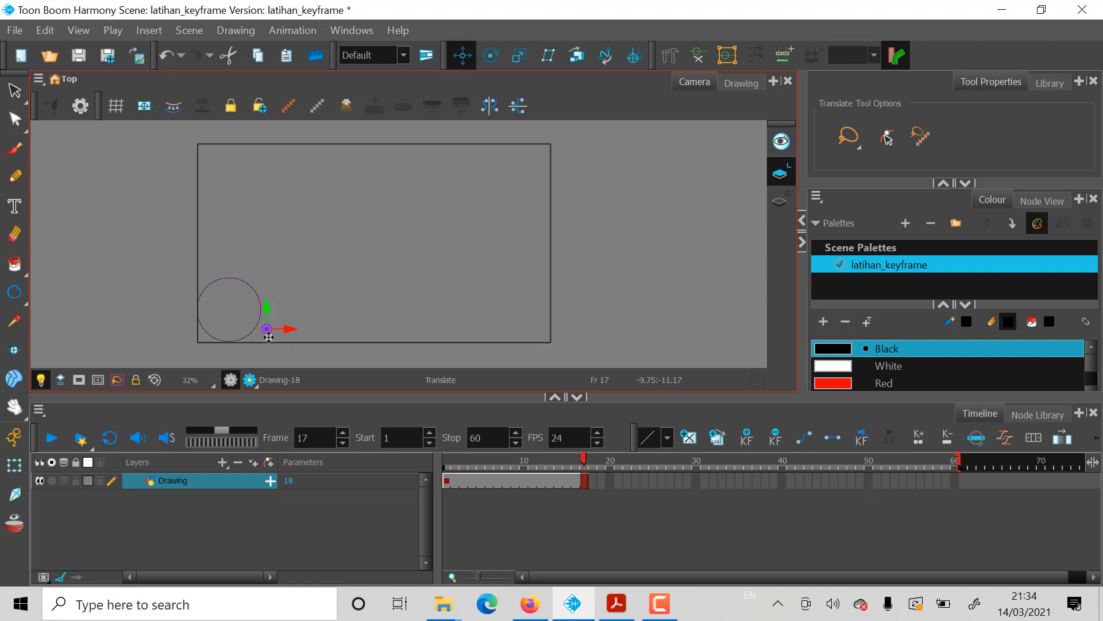
pyautogui.moveTo(267, 330); pyautogui.dragTo(226, 318)
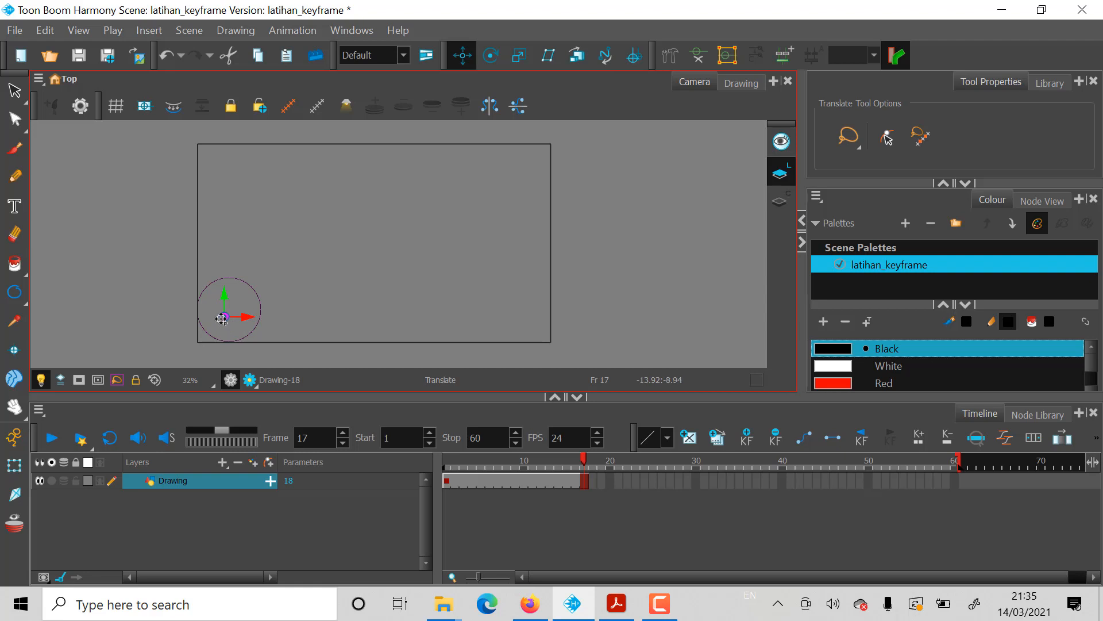
pyautogui.moveTo(221, 319)
pyautogui.mouseDown()
pyautogui.moveTo(226, 306)
pyautogui.moveTo(224, 315)
pyautogui.mouseUp()
pyautogui.click(244, 288)
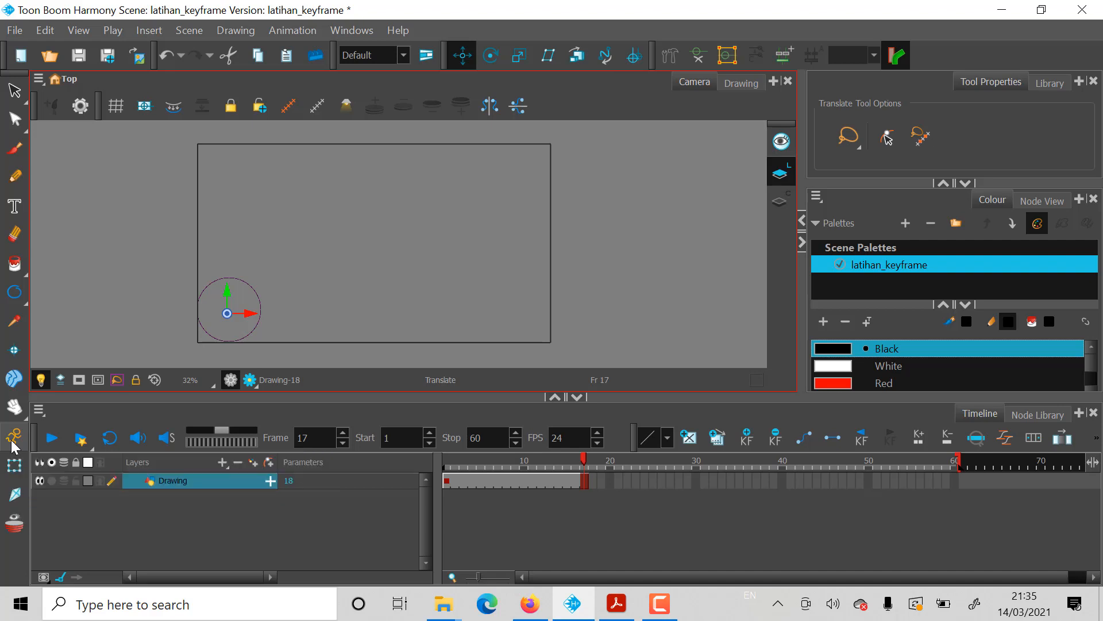
# - Turn on Animate mode and move the circle at frame 17 to the top edge of the camera frame, left of centre
pyautogui.click(13, 437)
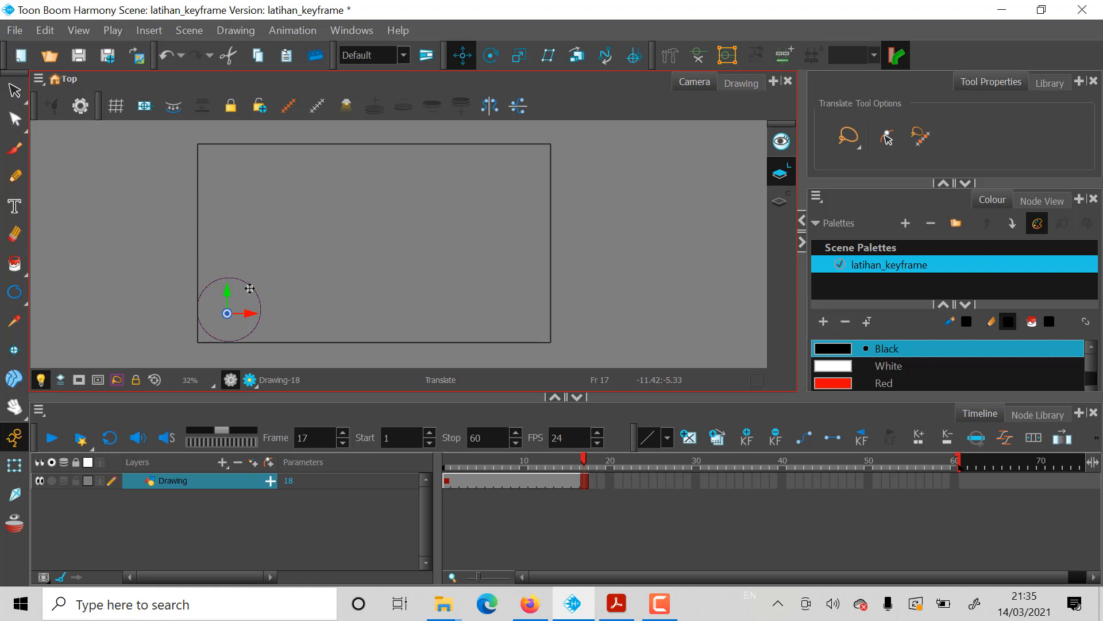
pyautogui.moveTo(251, 288); pyautogui.dragTo(347, 157)
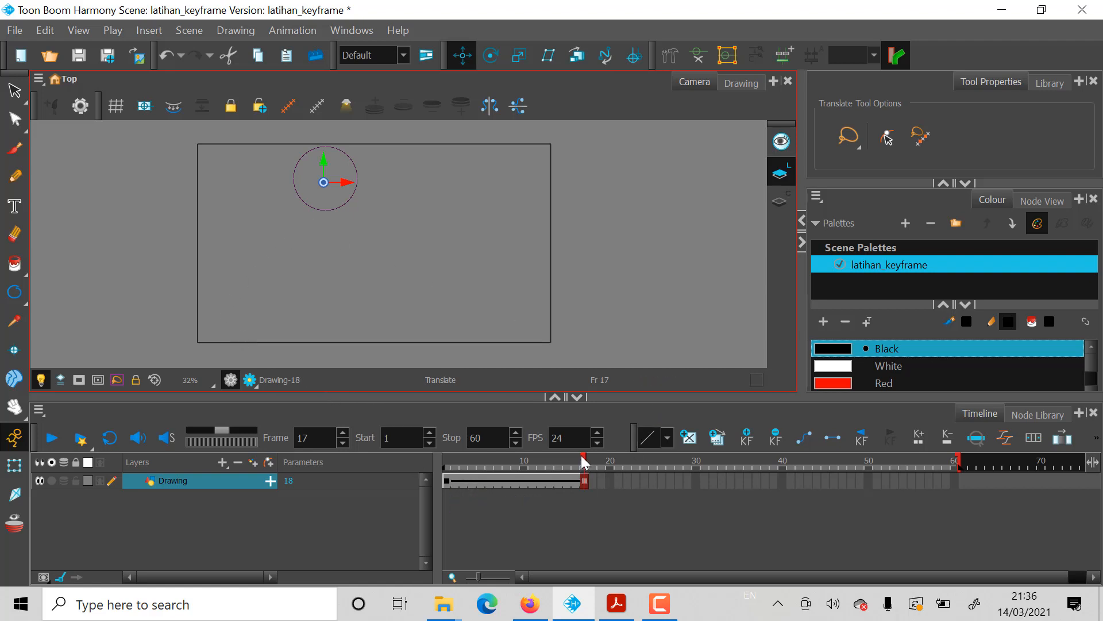
pyautogui.moveTo(584, 463)
pyautogui.mouseDown()
pyautogui.moveTo(446, 467)
pyautogui.moveTo(585, 467)
pyautogui.mouseUp()
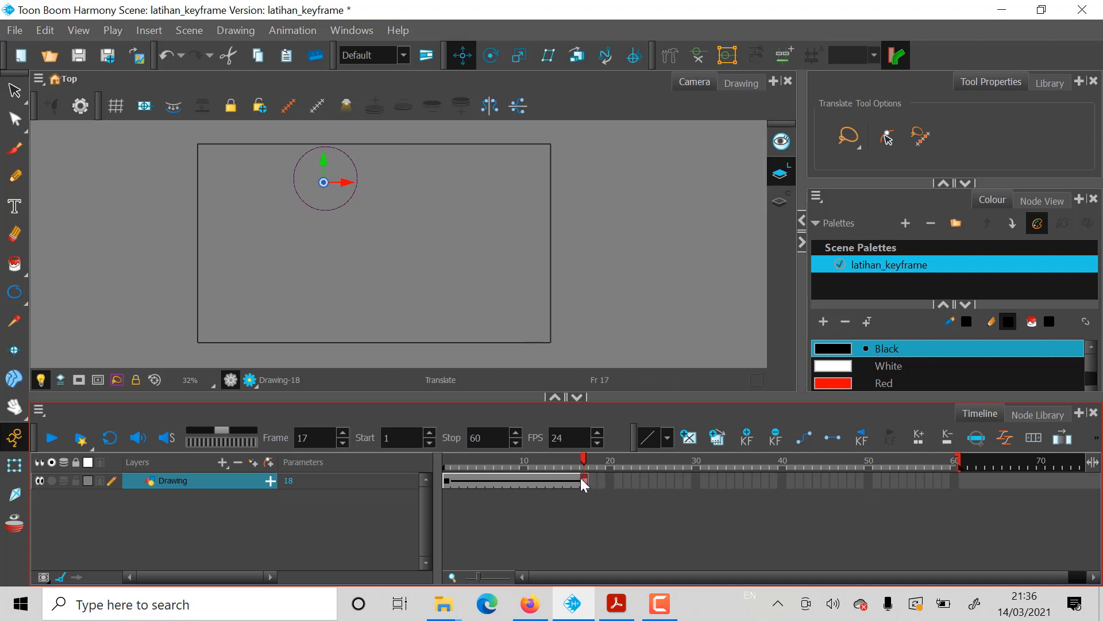
# - Copy the circle artwork from frame 17 and paste it into frame 18
pyautogui.click(347, 201)
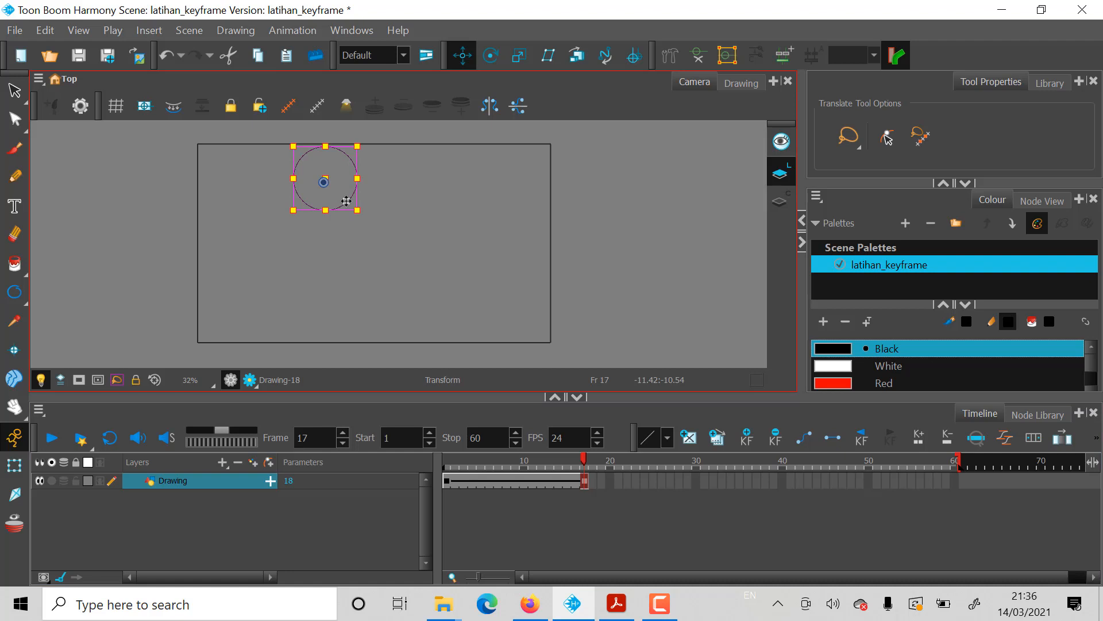
pyautogui.click(346, 202)
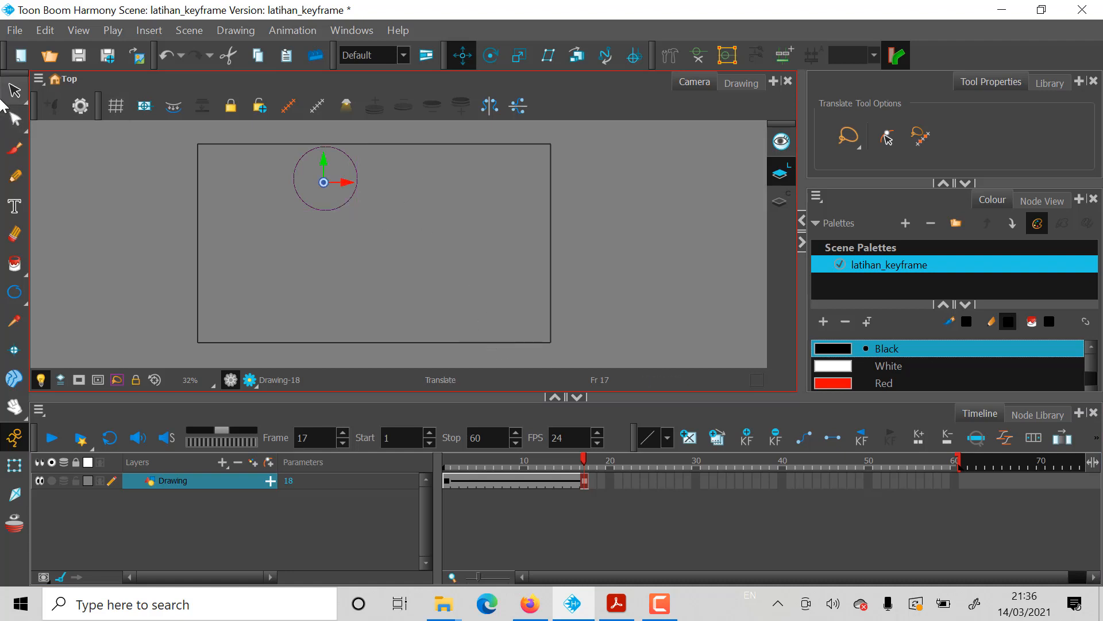
pyautogui.click(14, 90)
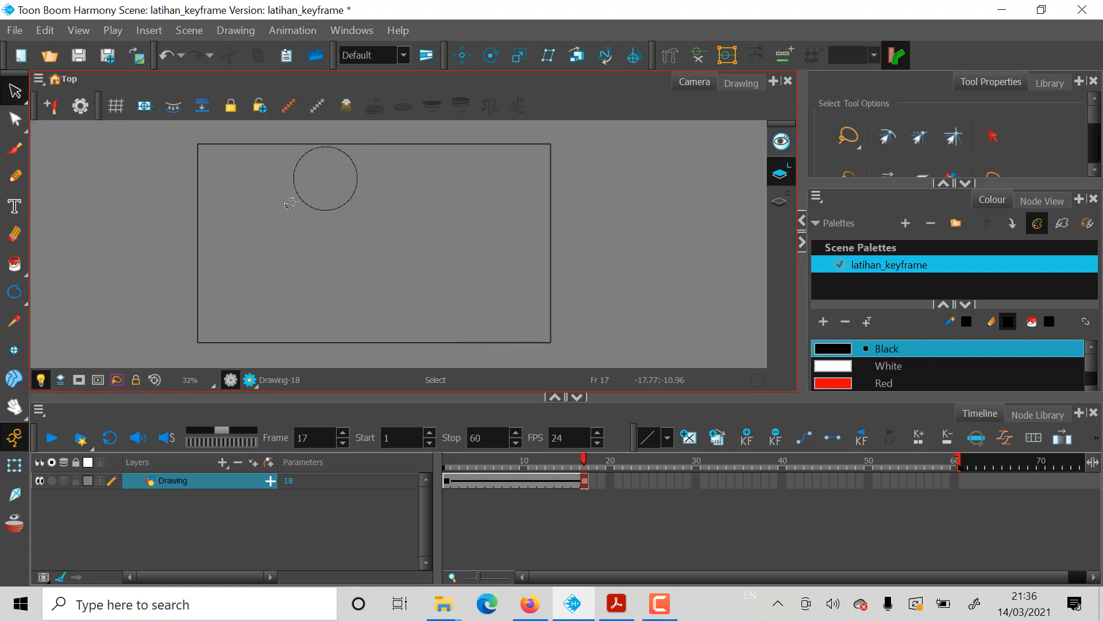
pyautogui.click(329, 205)
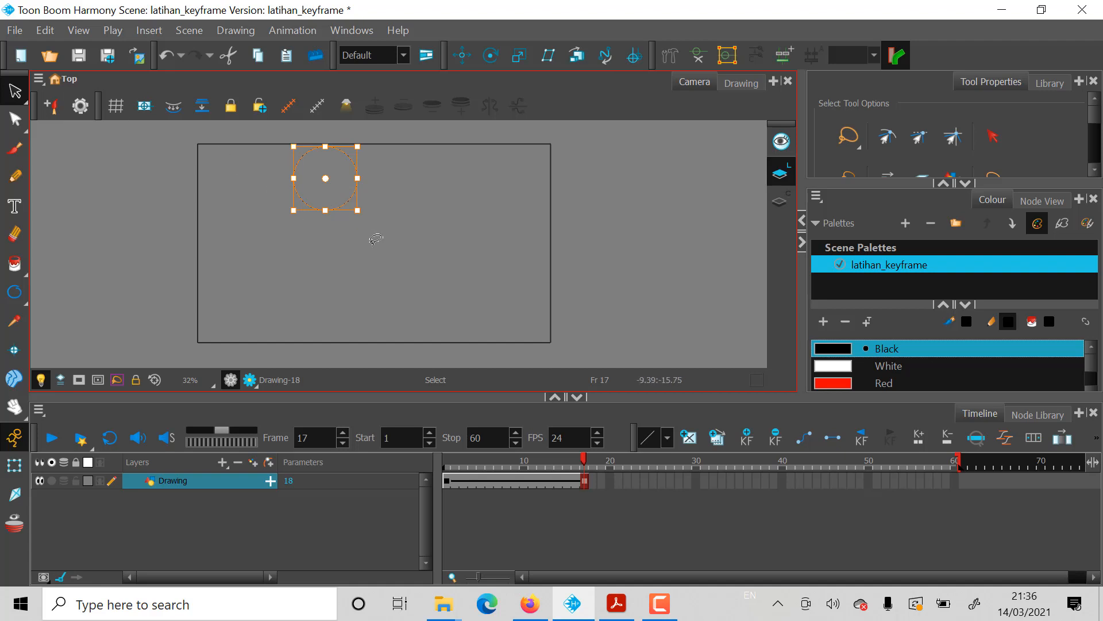
pyautogui.click(593, 479)
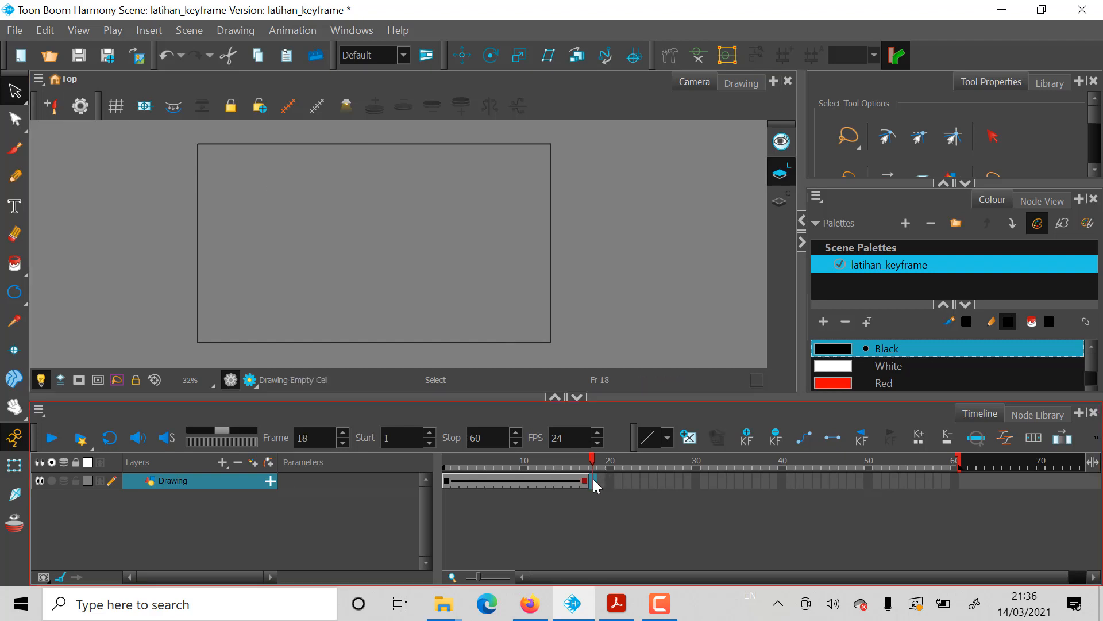
pyautogui.hotkey('ctrl', 'v')
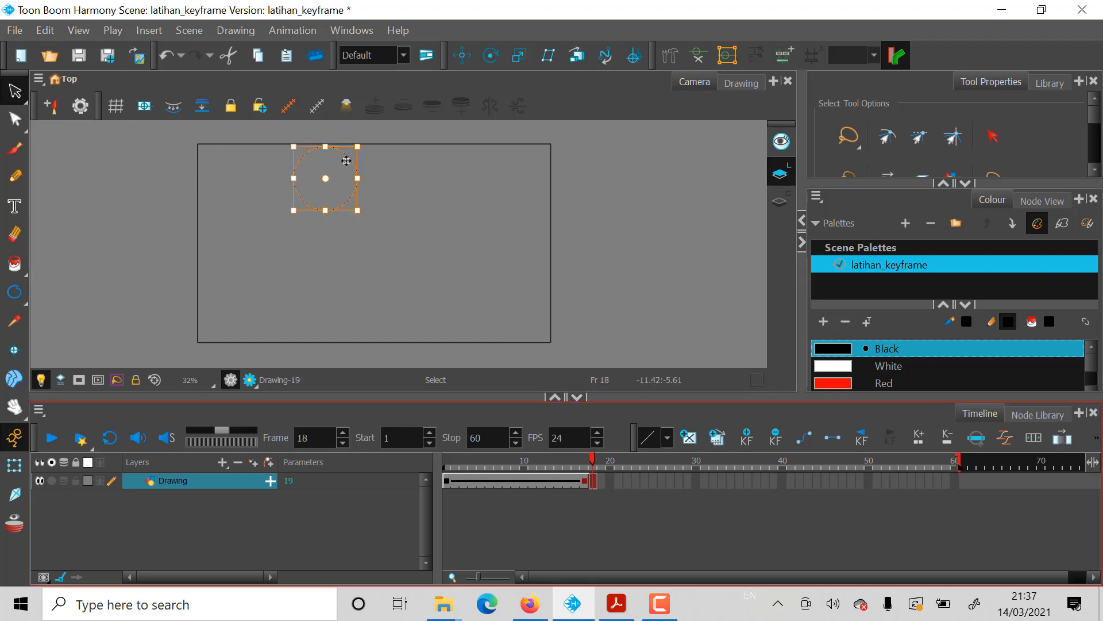
# - Shift the circle on frame 18 slightly up and right, and squash it vertically against the top edge
pyautogui.click(348, 159)
pyautogui.moveTo(349, 158); pyautogui.dragTo(353, 156)
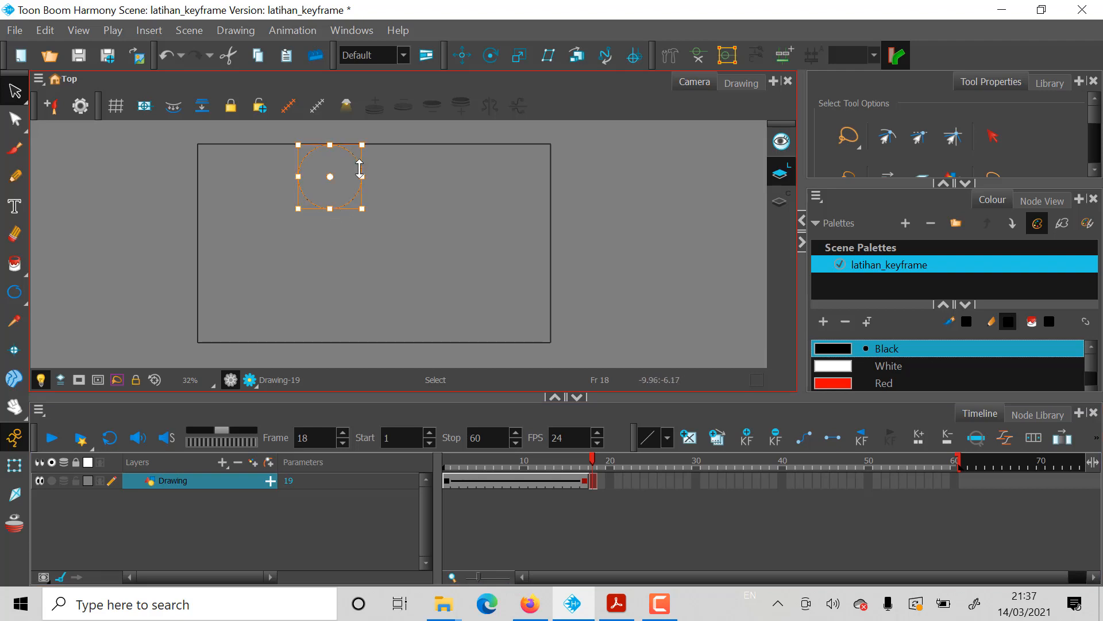
pyautogui.moveTo(333, 198); pyautogui.dragTo(335, 187)
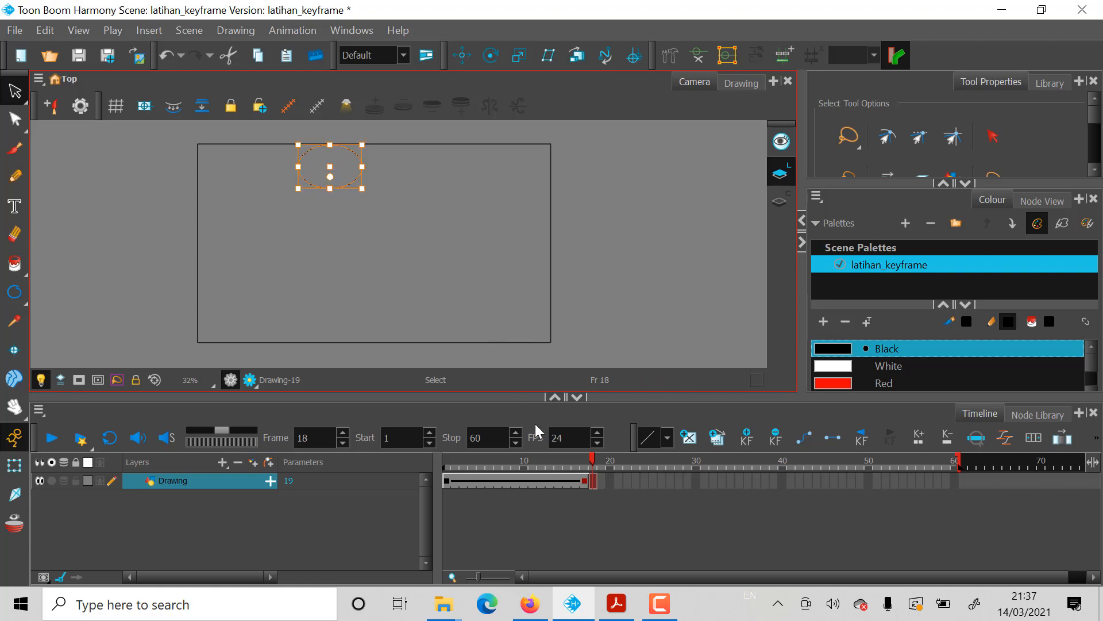
# - Paste the squashed circle into frame 19, shift it slightly right against the top edge, and flatten it further
pyautogui.click(602, 479)
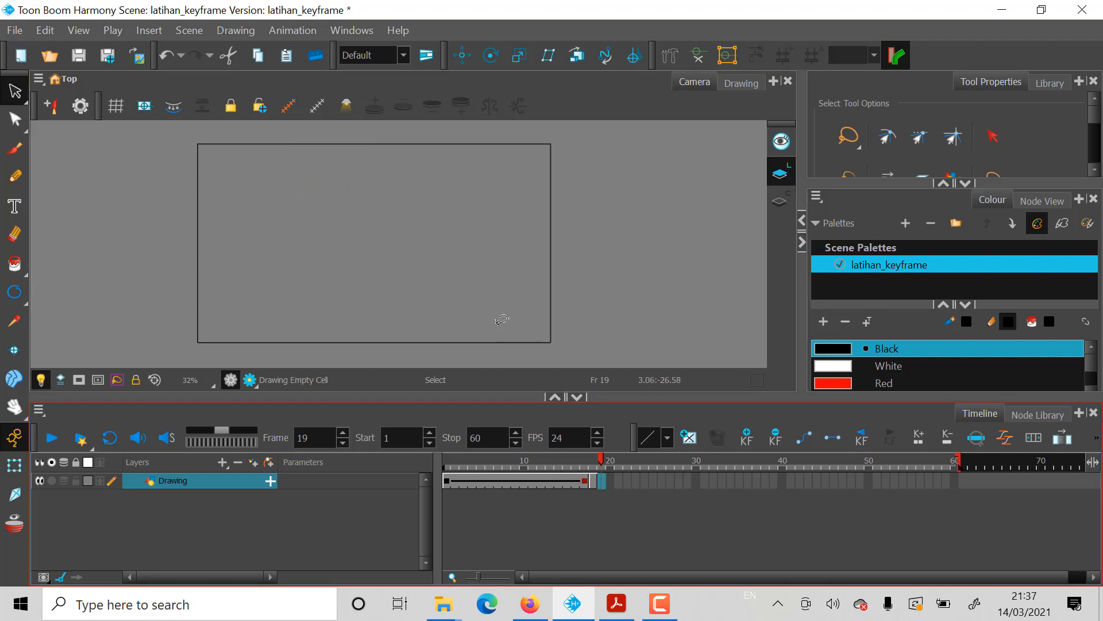
pyautogui.hotkey('ctrl', 'v')
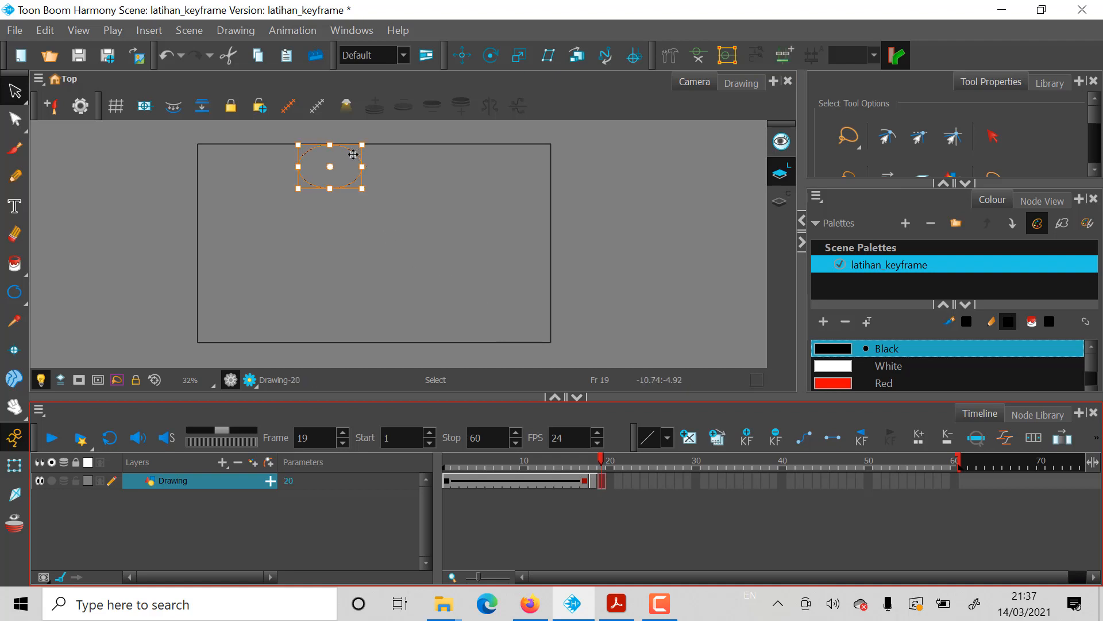
pyautogui.moveTo(356, 152); pyautogui.dragTo(357, 151)
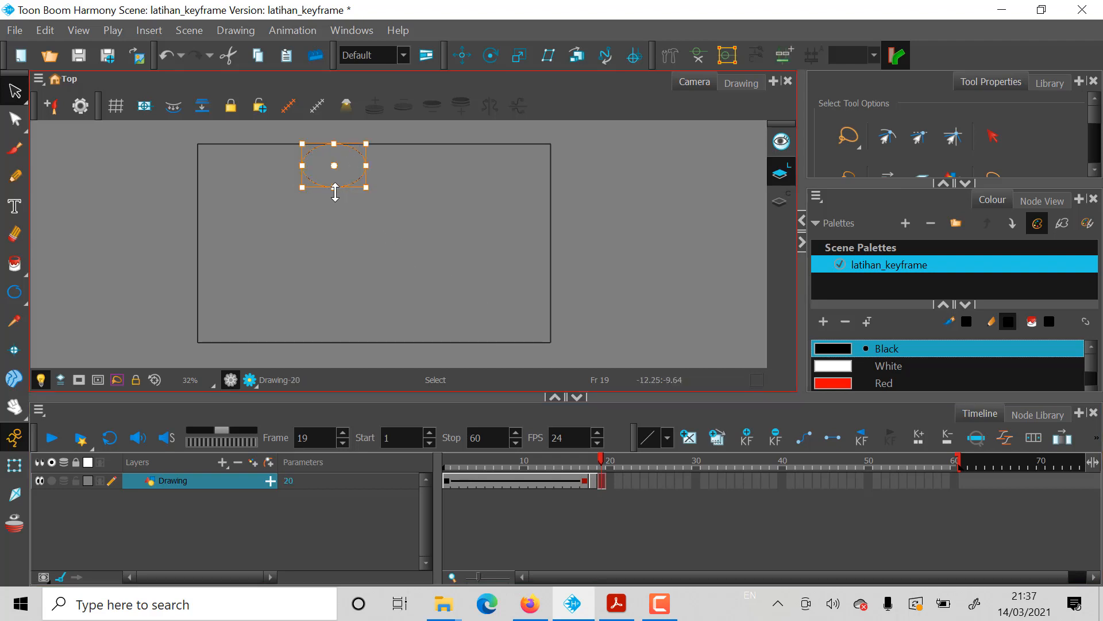
pyautogui.moveTo(335, 190); pyautogui.dragTo(336, 175)
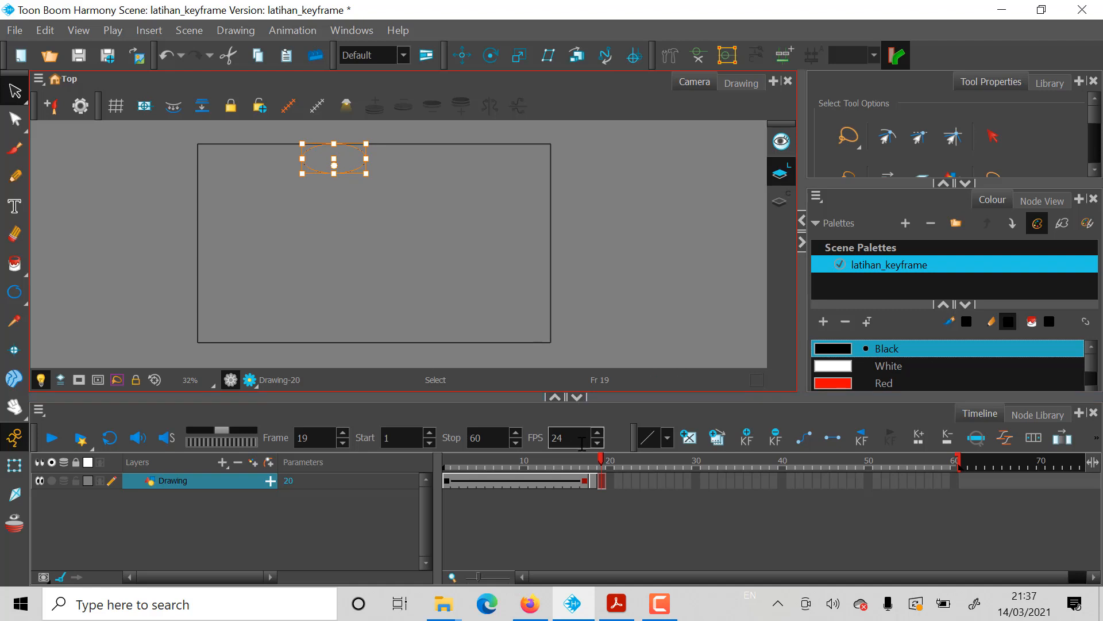
# - Paste the flattened circle into frame 20, move it down and right off the top edge, and stretch it taller
pyautogui.click(611, 481)
pyautogui.hotkey('ctrl', 'v')
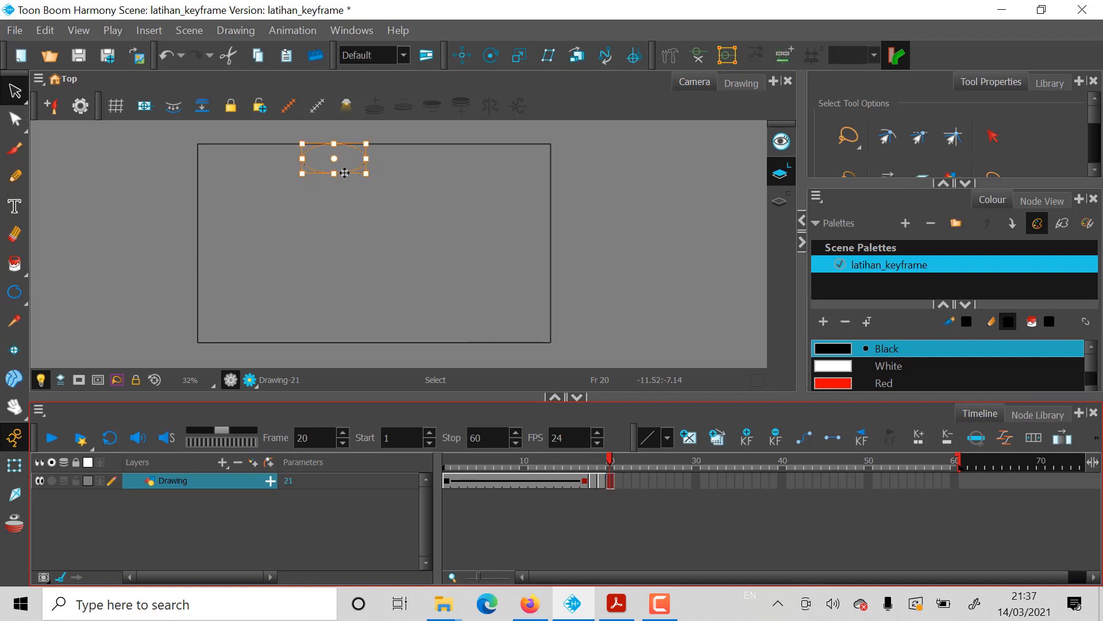
pyautogui.moveTo(344, 174); pyautogui.dragTo(349, 213)
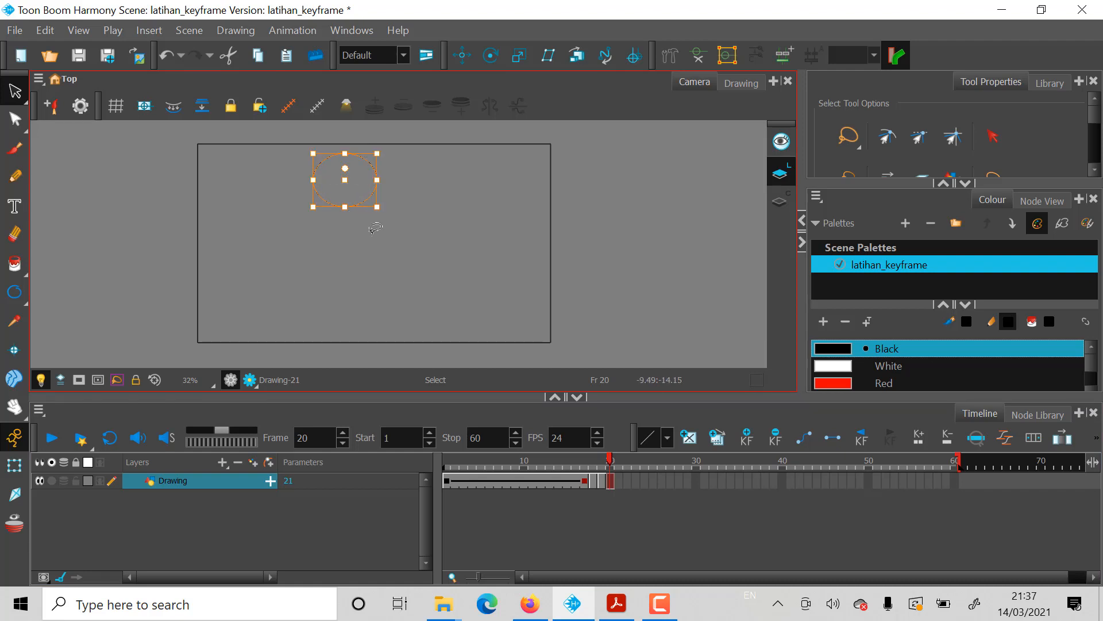
# - Paste the circle from frame 20 into frame 21, shift it further down and right, and stretch it almost back to round
pyautogui.click(619, 484)
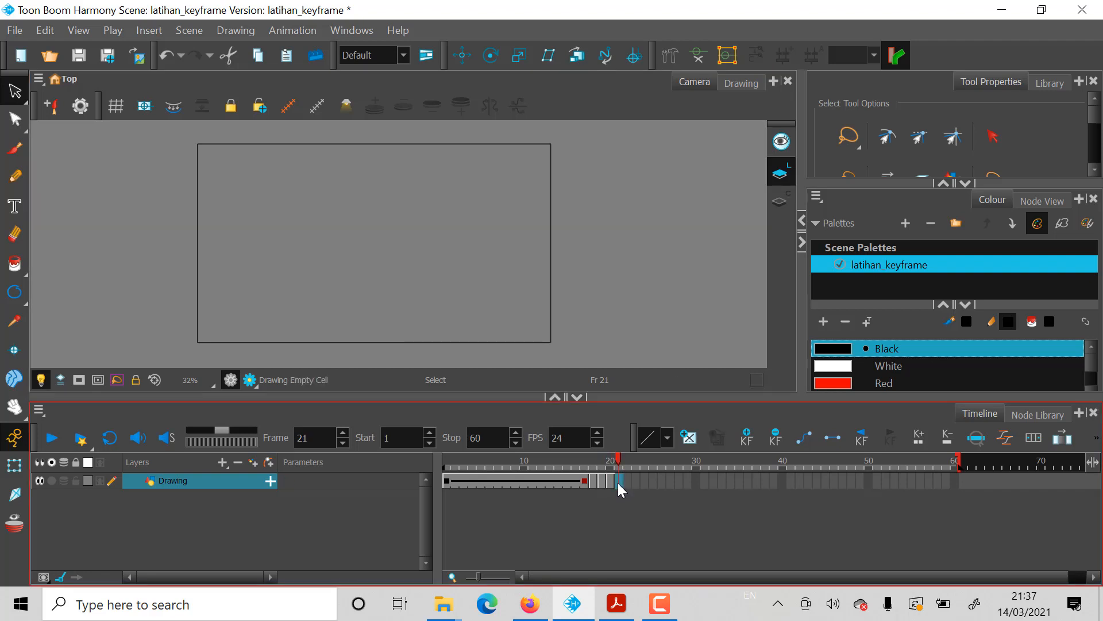
pyautogui.click(355, 206)
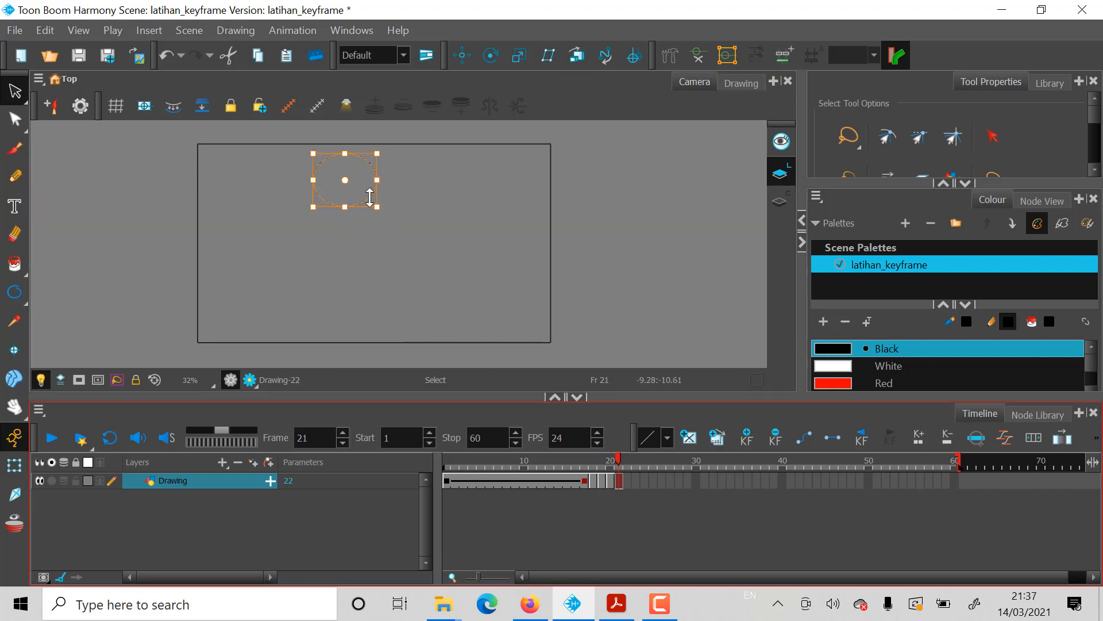
pyautogui.moveTo(369, 195); pyautogui.dragTo(350, 220)
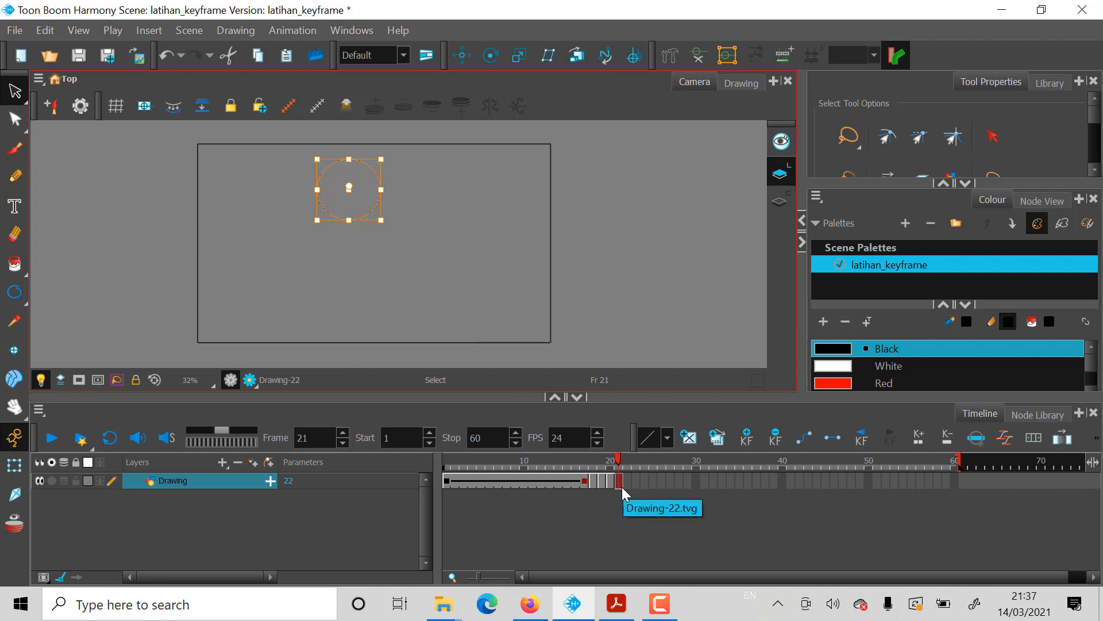
# - Add a keyframe on frame 21 and extend the circle drawing's exposure to frame 37
pyautogui.click(747, 440)
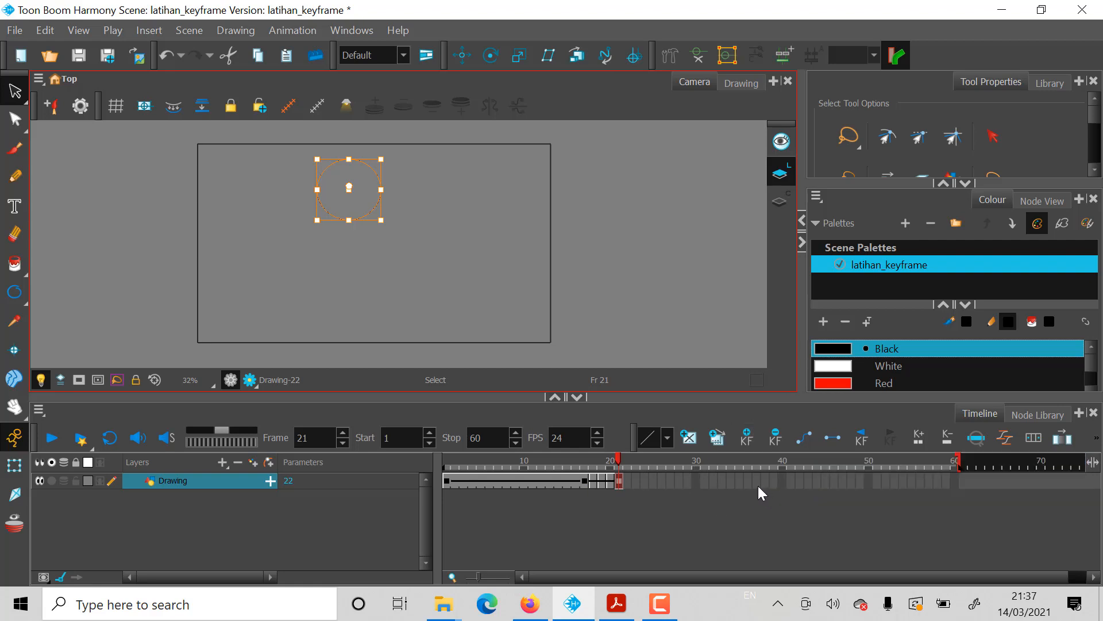
pyautogui.click(757, 484)
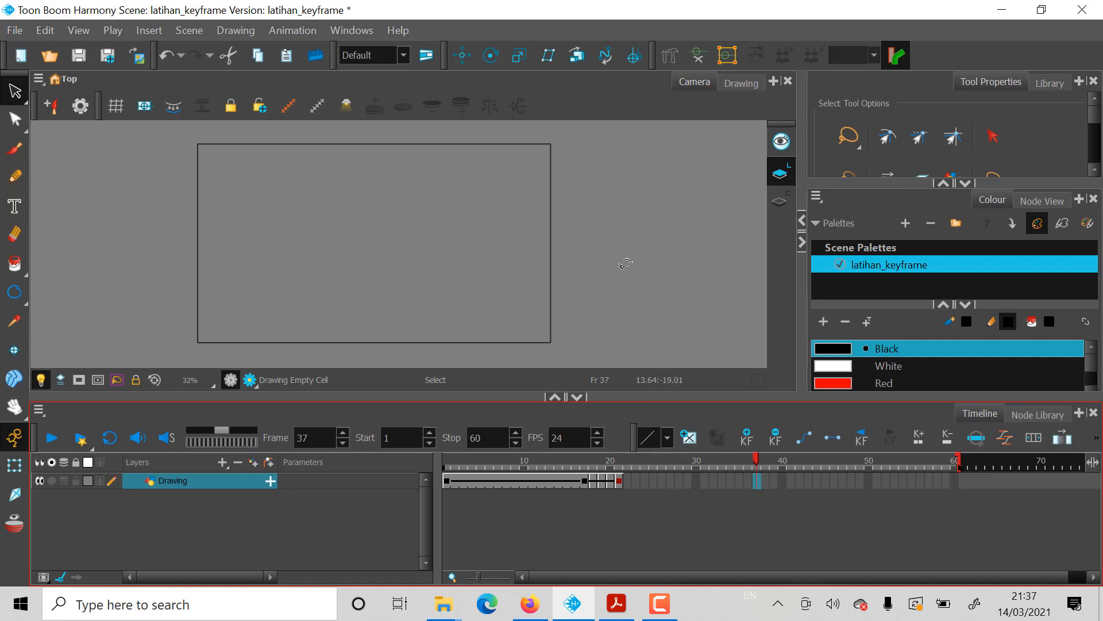
pyautogui.press('F5')
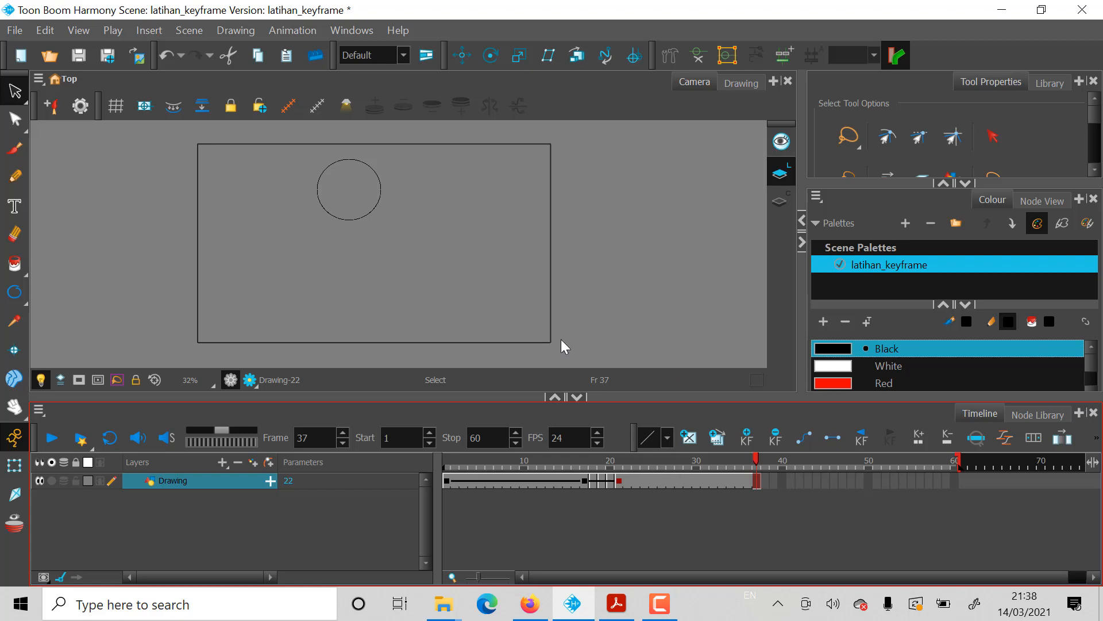
# - Centre the Translate pivot on the circle at frame 37, and move the circle down and right to the camera frame's bottom edge
pyautogui.click(381, 194)
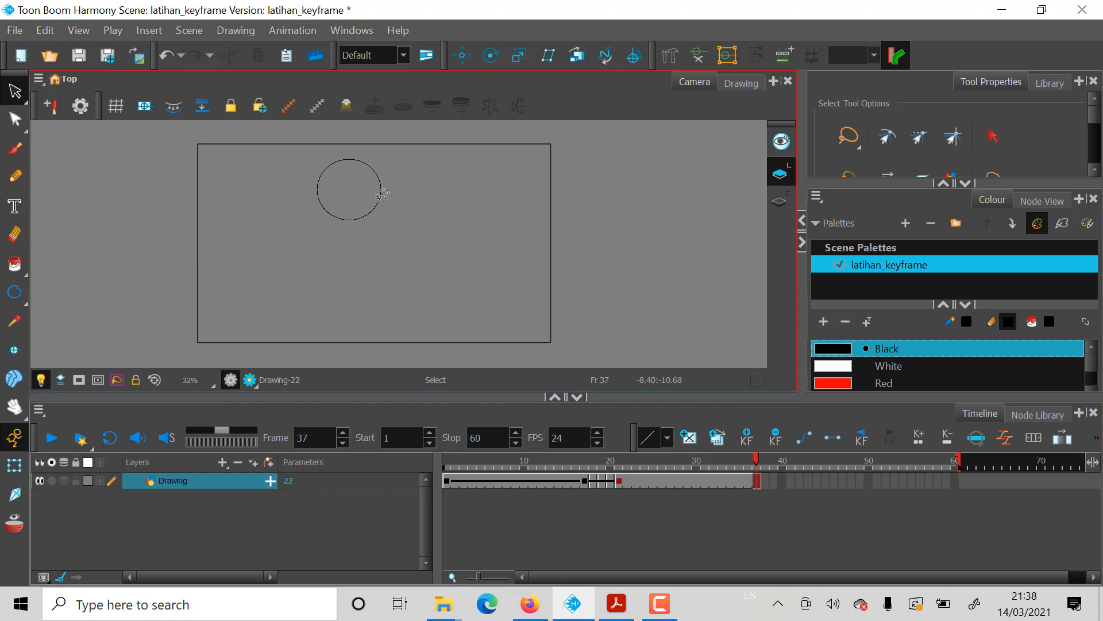
pyautogui.click(381, 193)
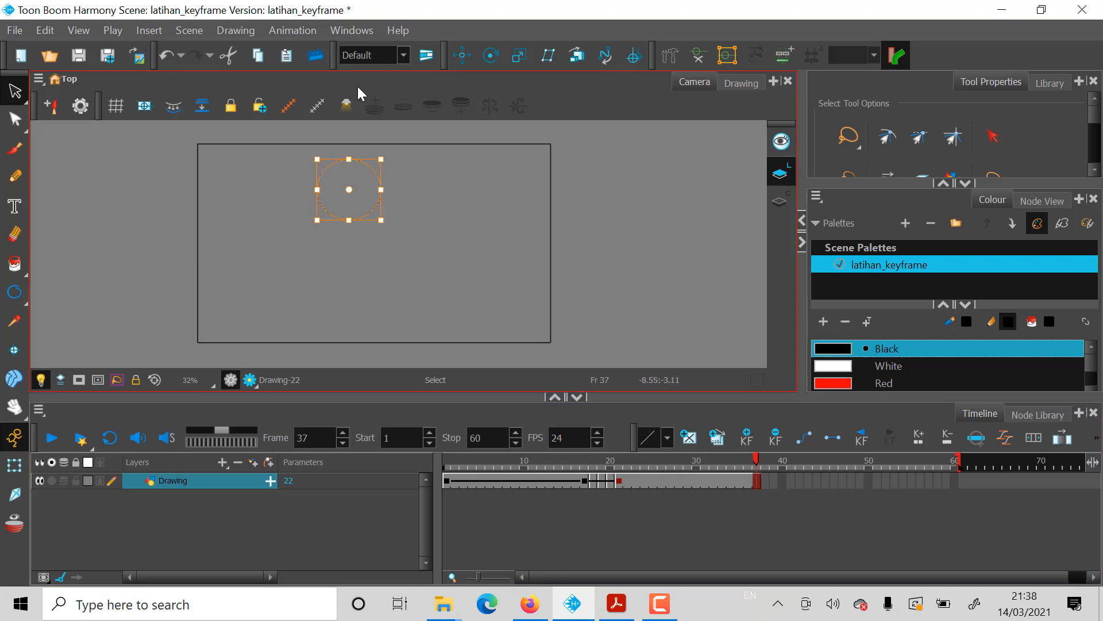
pyautogui.click(461, 56)
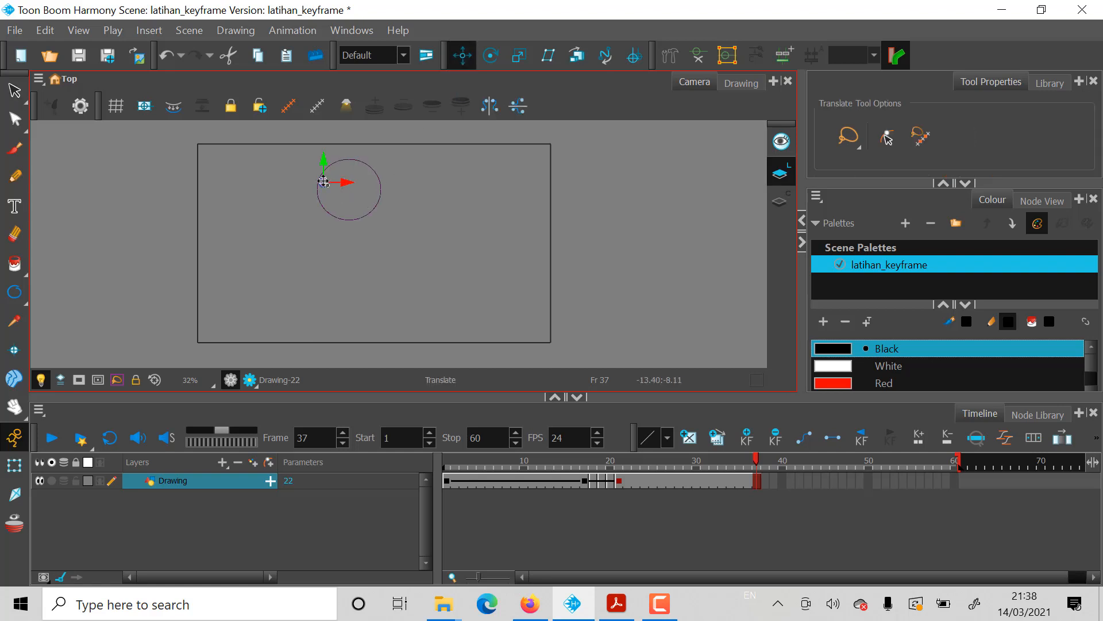
pyautogui.moveTo(323, 182); pyautogui.dragTo(349, 198)
pyautogui.moveTo(348, 196); pyautogui.dragTo(347, 194)
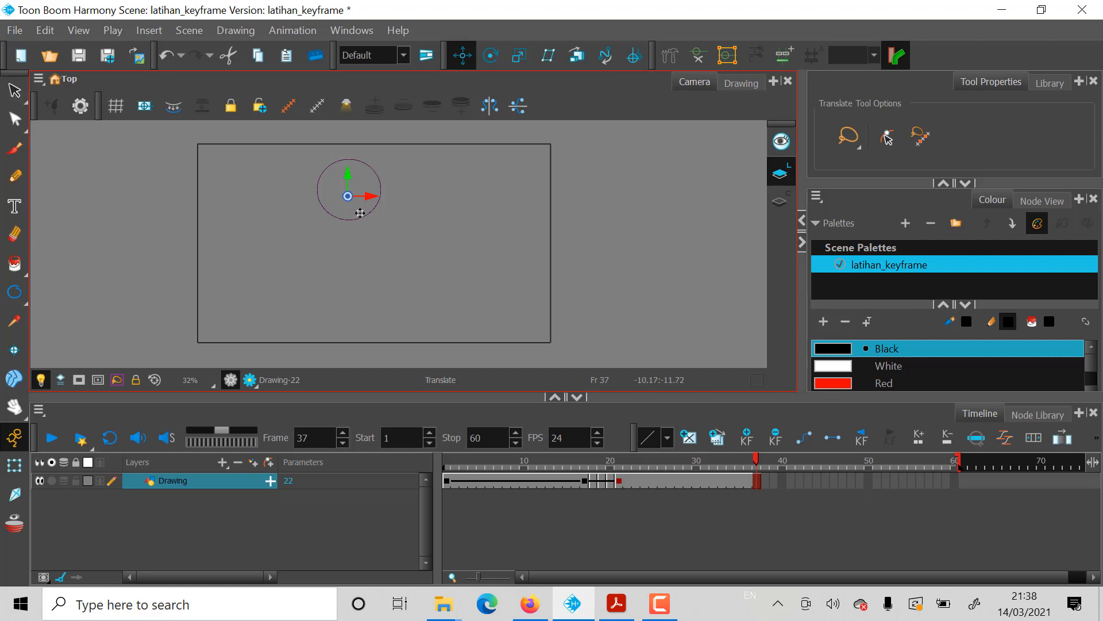
pyautogui.moveTo(363, 222); pyautogui.dragTo(417, 336)
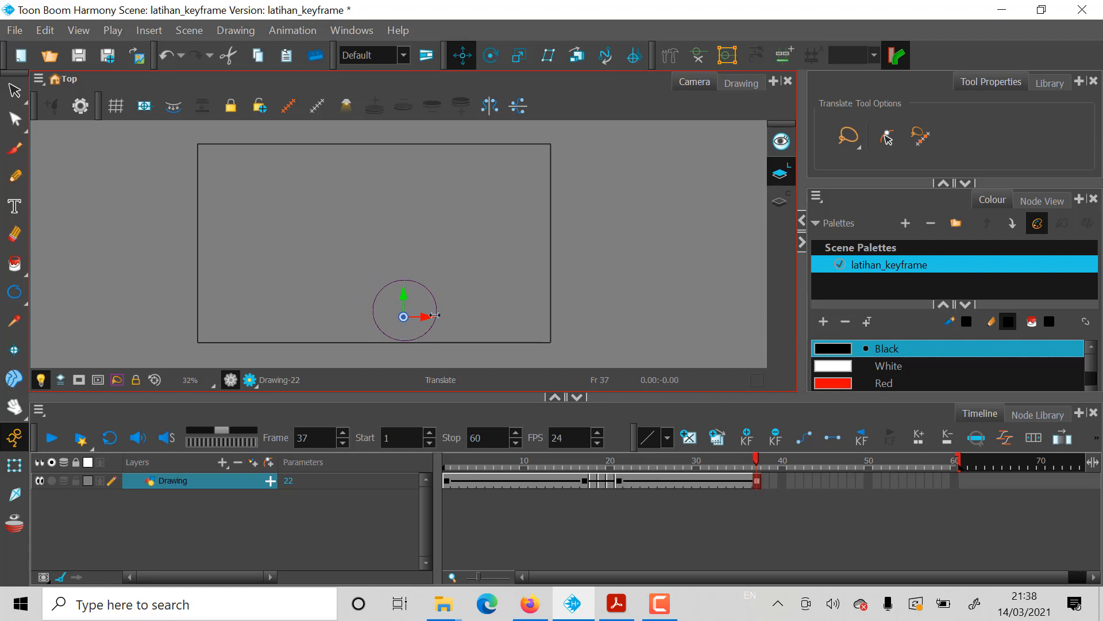
# - Copy the circle from frame 37 into frame 38, shift it slightly down and right, and squash it vertically against the bottom edge
pyautogui.hotkey('alt', 's')
pyautogui.click(426, 297)
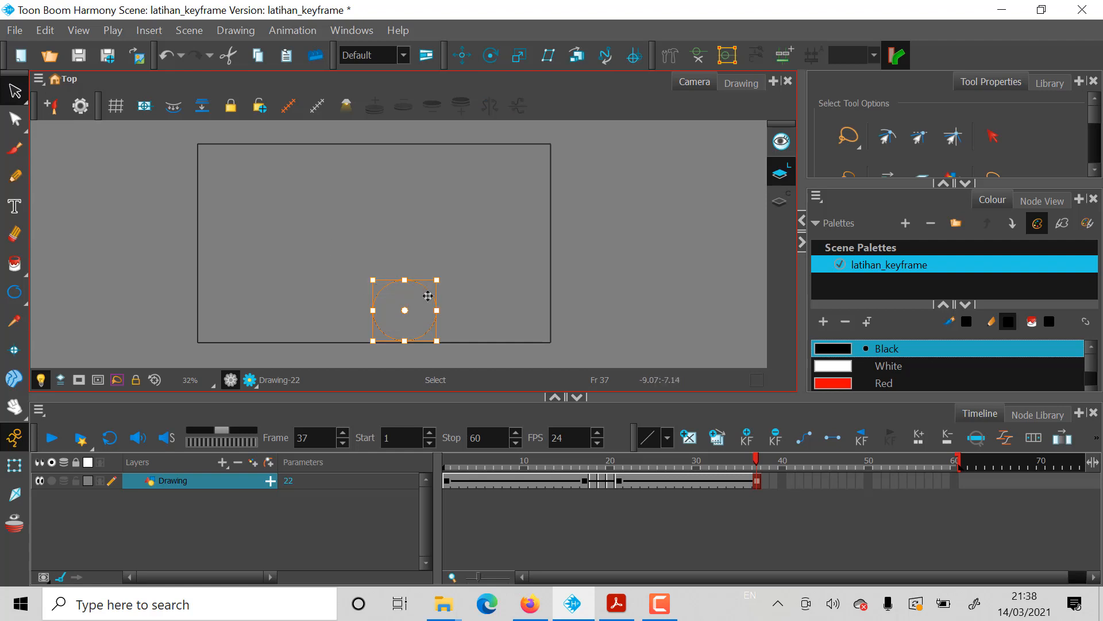
pyautogui.click(766, 481)
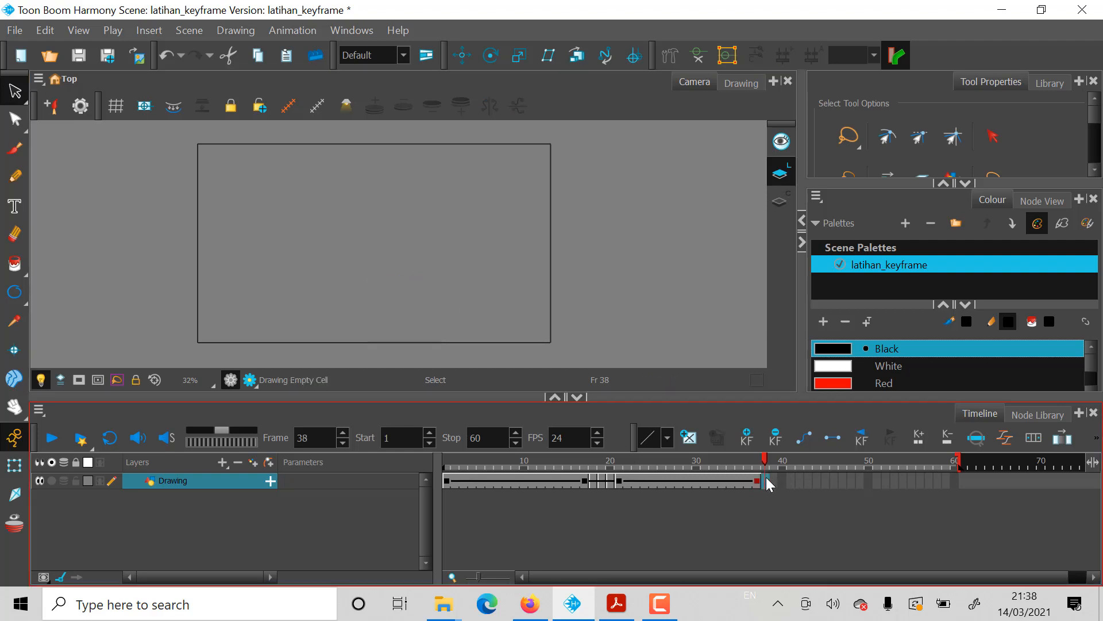
pyautogui.hotkey('ctrl', 'v')
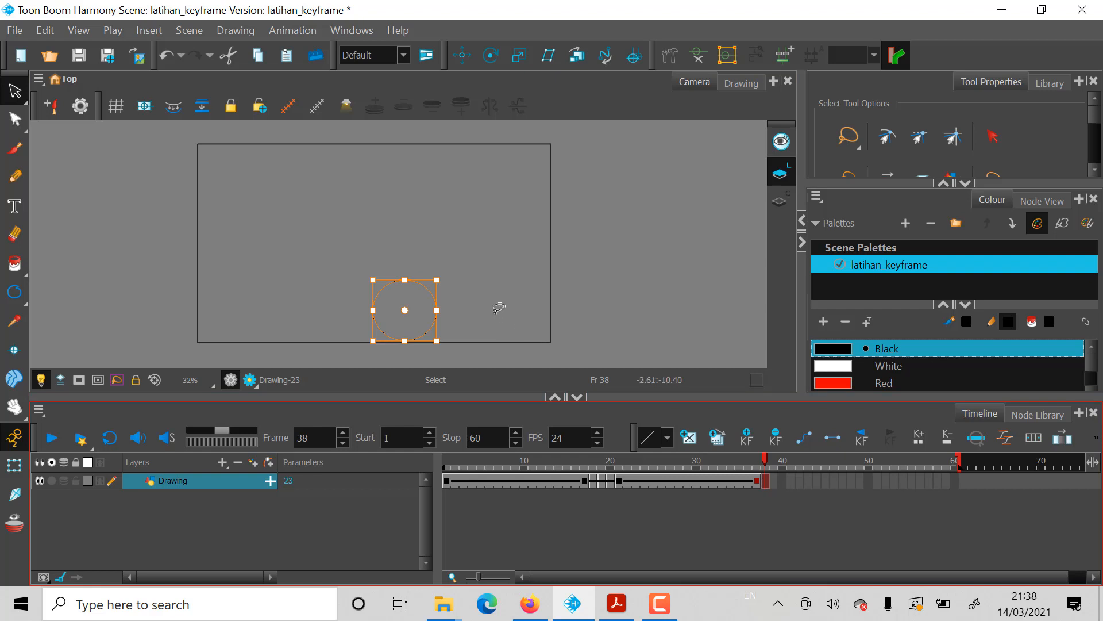
pyautogui.click(429, 292)
pyautogui.click(430, 293)
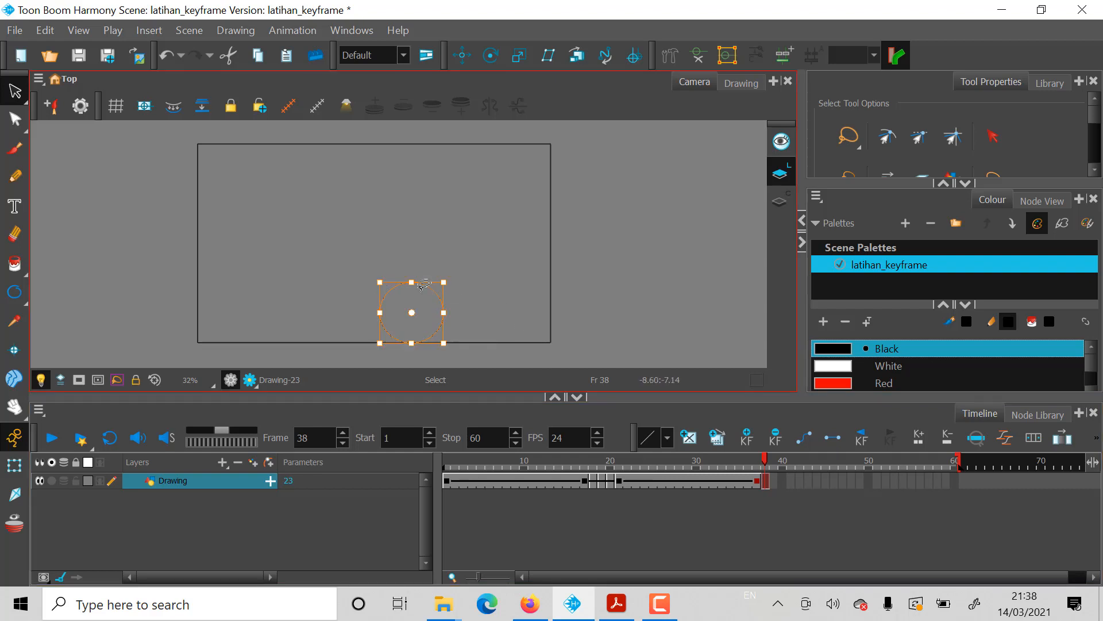
pyautogui.moveTo(411, 282); pyautogui.dragTo(414, 296)
# - Paste the squashed circle into frame 39, shift it slightly right along the bottom edge, and flatten it further
pyautogui.click(771, 478)
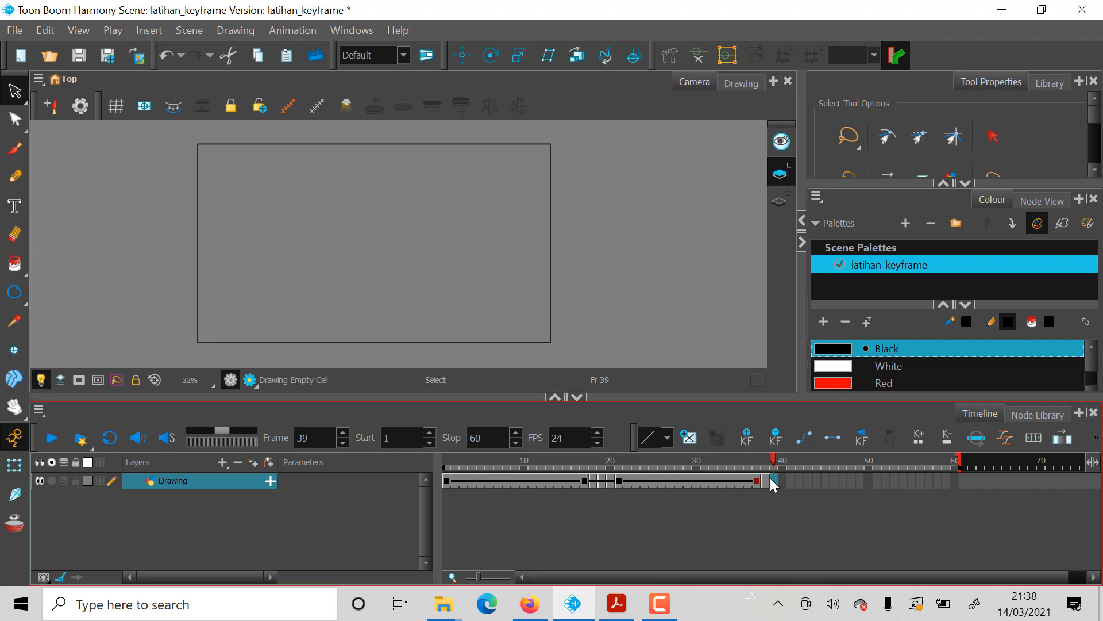
pyautogui.hotkey('ctrl', 'v')
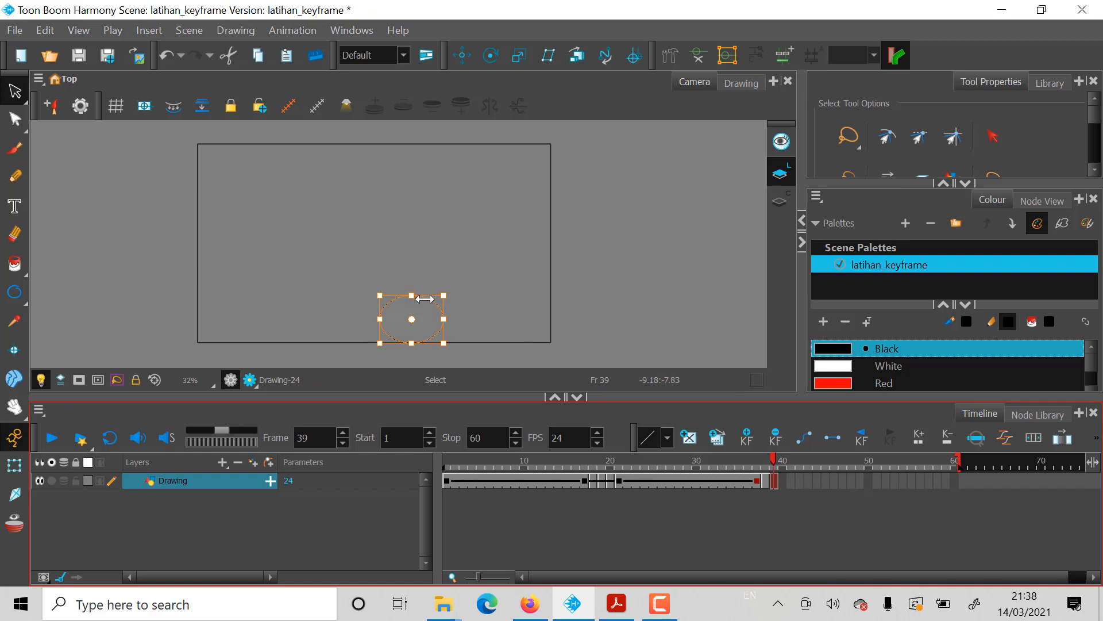
pyautogui.moveTo(425, 301); pyautogui.dragTo(415, 309)
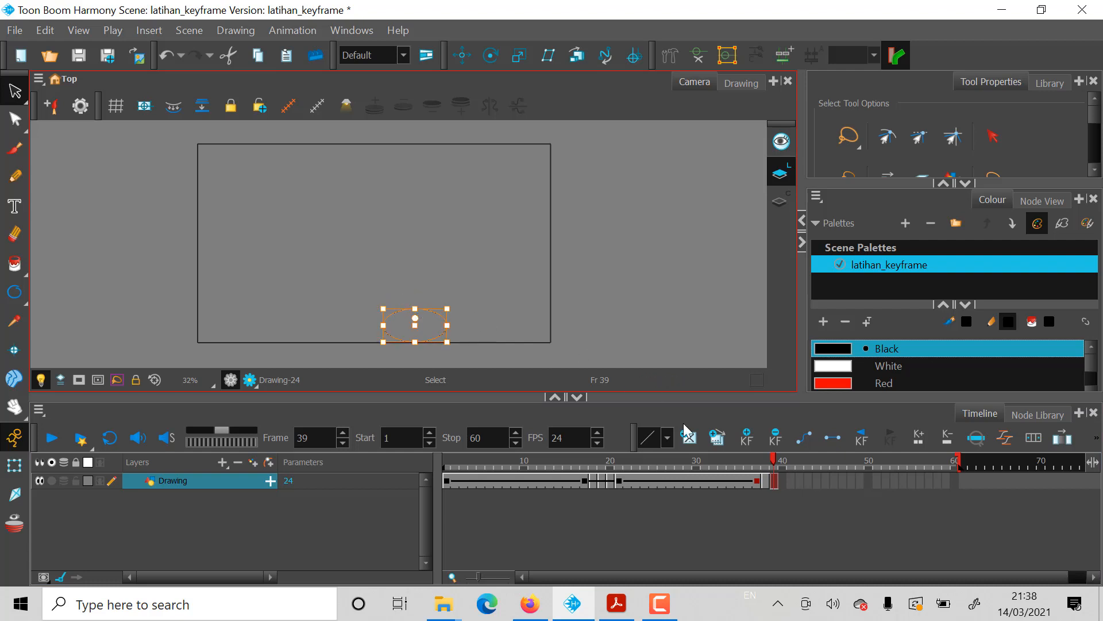
# - Paste the flattened circle into frame 40, move it slightly right and off the bottom edge, and stretch it almost back to round
pyautogui.click(780, 481)
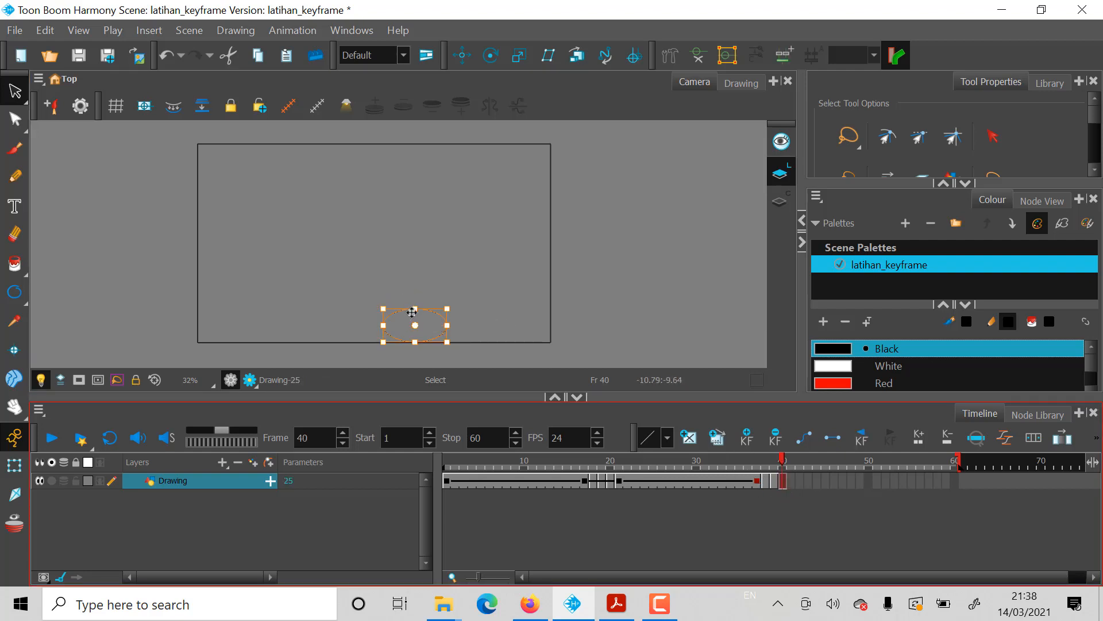
pyautogui.moveTo(423, 310); pyautogui.dragTo(423, 275)
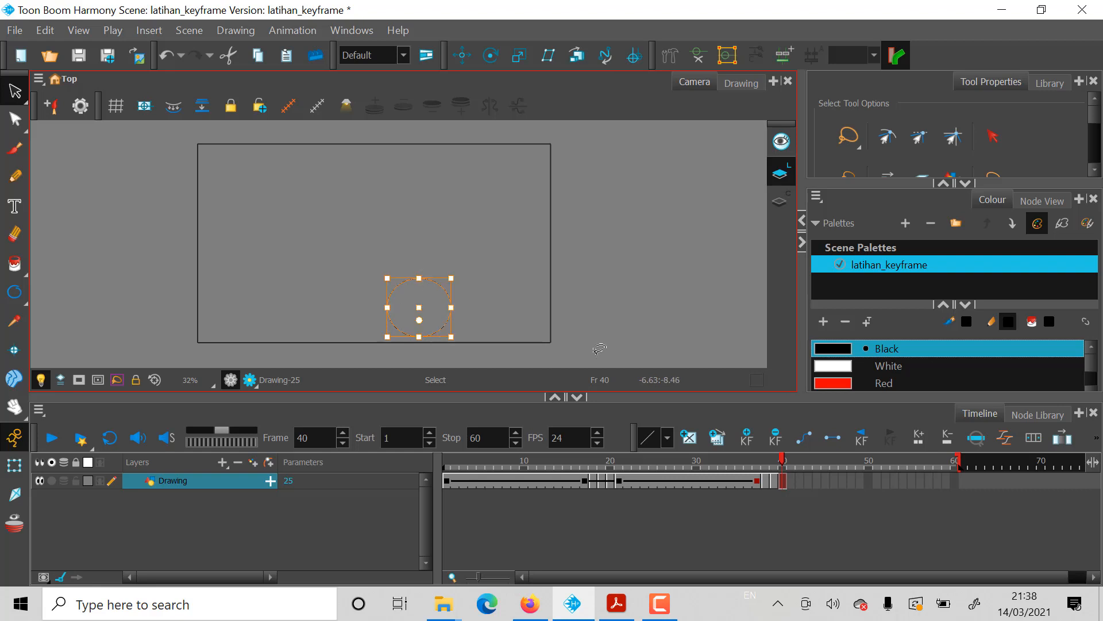
# - Extend the frame 40 drawing's exposure to frame 50 and add a keyframe on frame 40
pyautogui.click(865, 484)
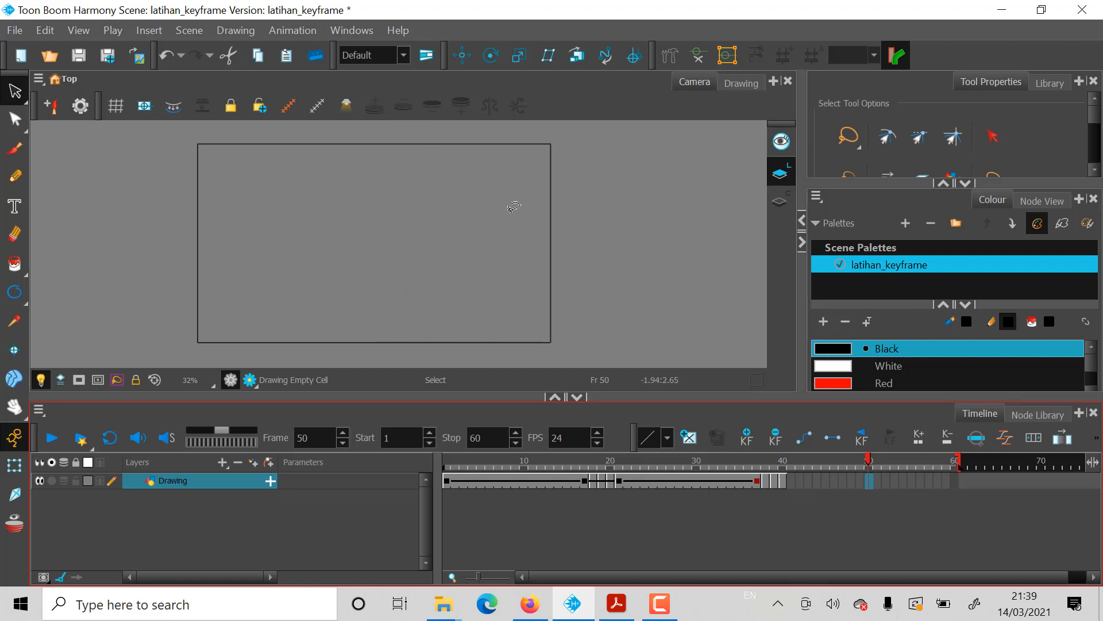
pyautogui.press('F5')
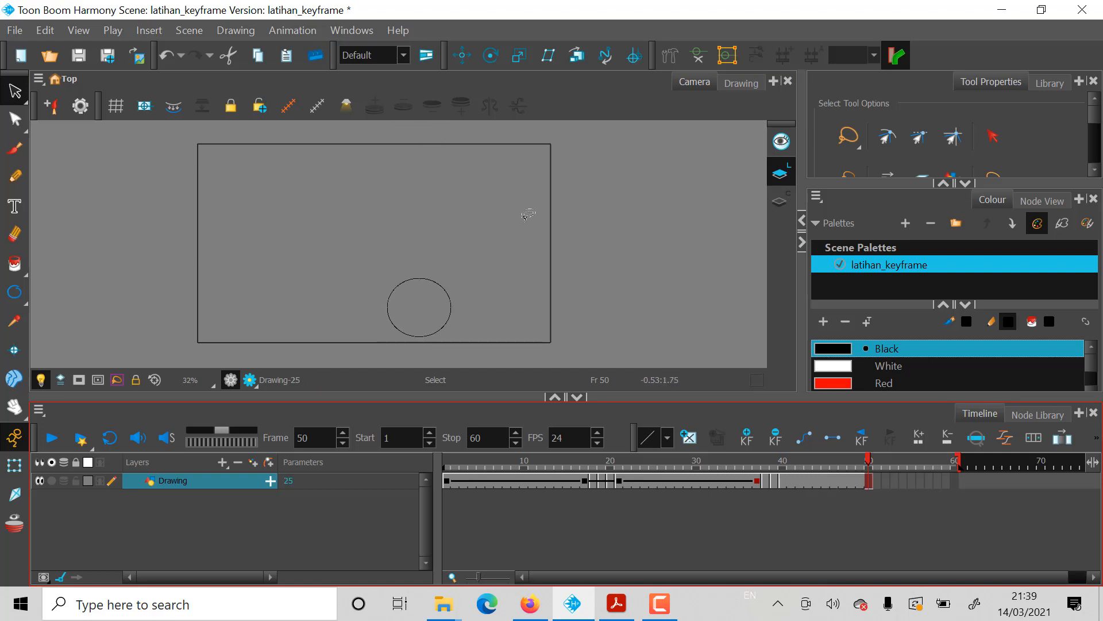
pyautogui.click(785, 481)
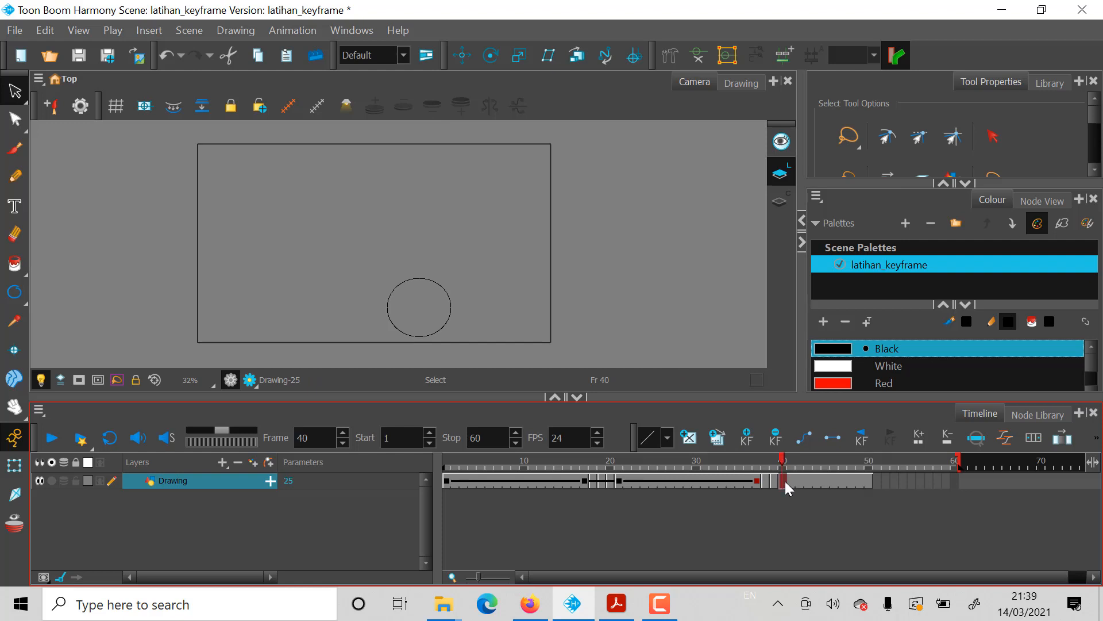
pyautogui.click(742, 439)
# - Move the circle on frame 50 up and right with the Translate tool for a lower second bounce
pyautogui.click(868, 482)
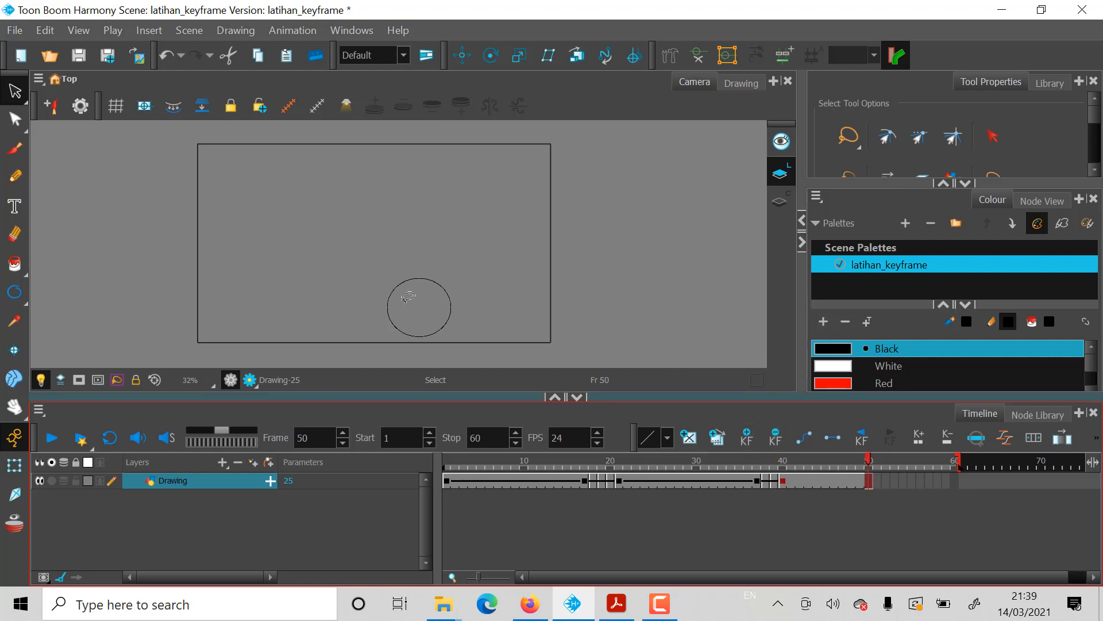
pyautogui.click(462, 56)
pyautogui.moveTo(403, 317)
pyautogui.mouseDown()
pyautogui.moveTo(422, 315)
pyautogui.moveTo(482, 241)
pyautogui.mouseUp()
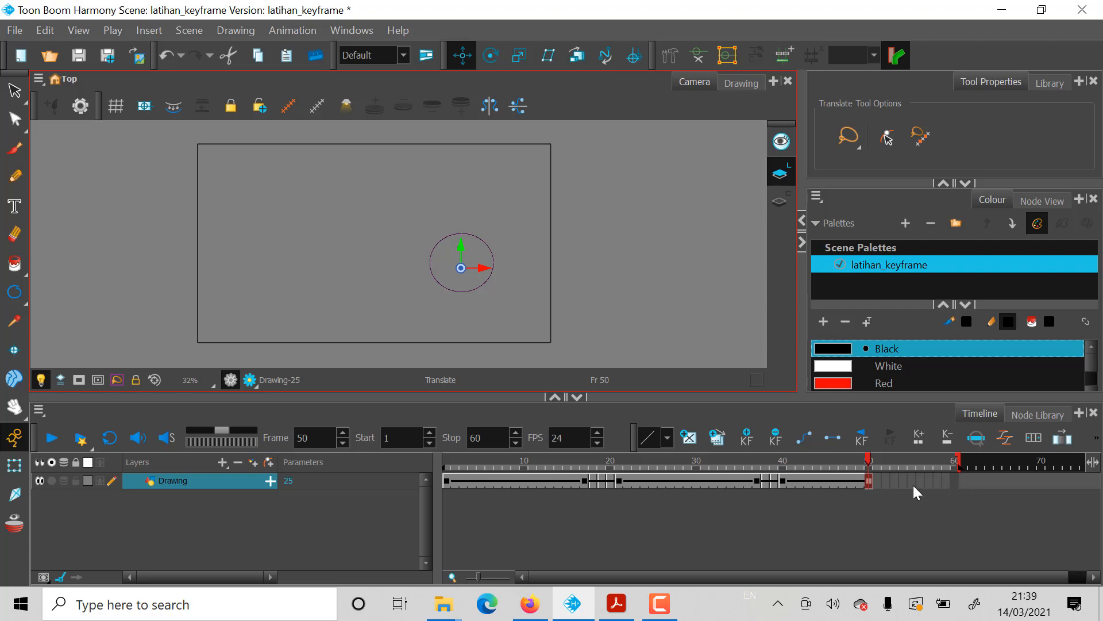
# - Extend the drawing's exposure to frame 60 and move the circle there down and right to the camera frame's bottom edge
pyautogui.click(956, 481)
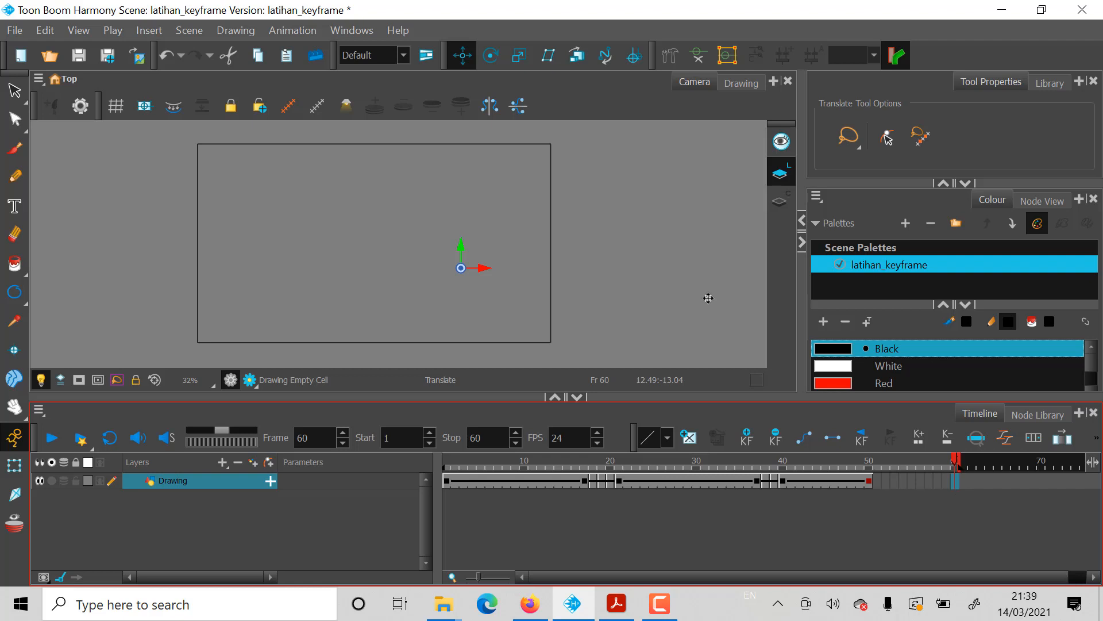
pyautogui.press('F5')
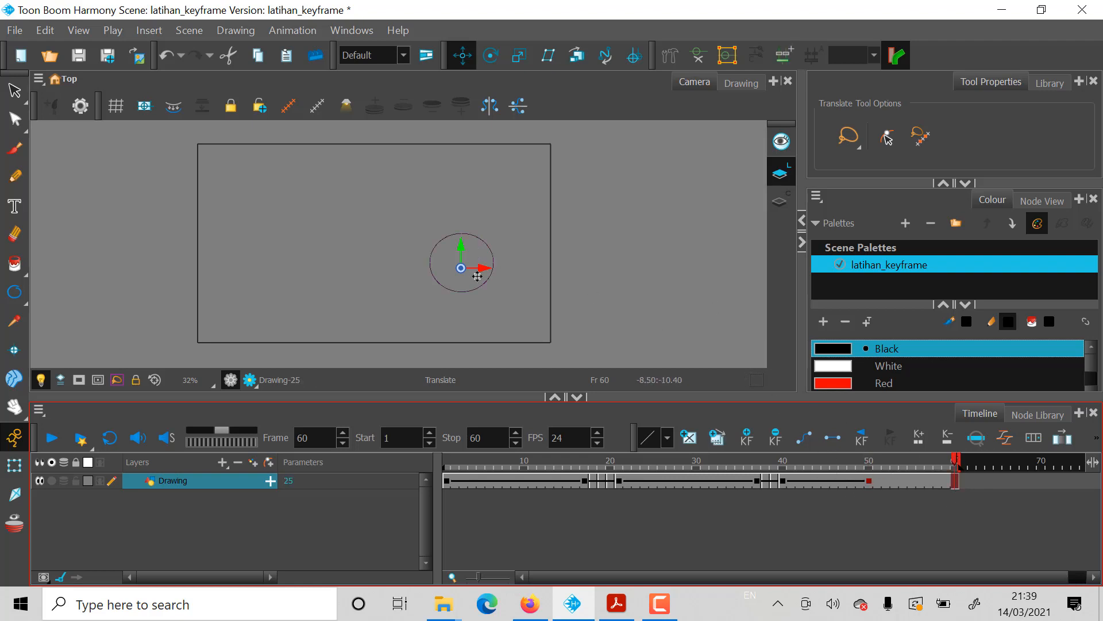
pyautogui.moveTo(477, 263); pyautogui.dragTo(520, 326)
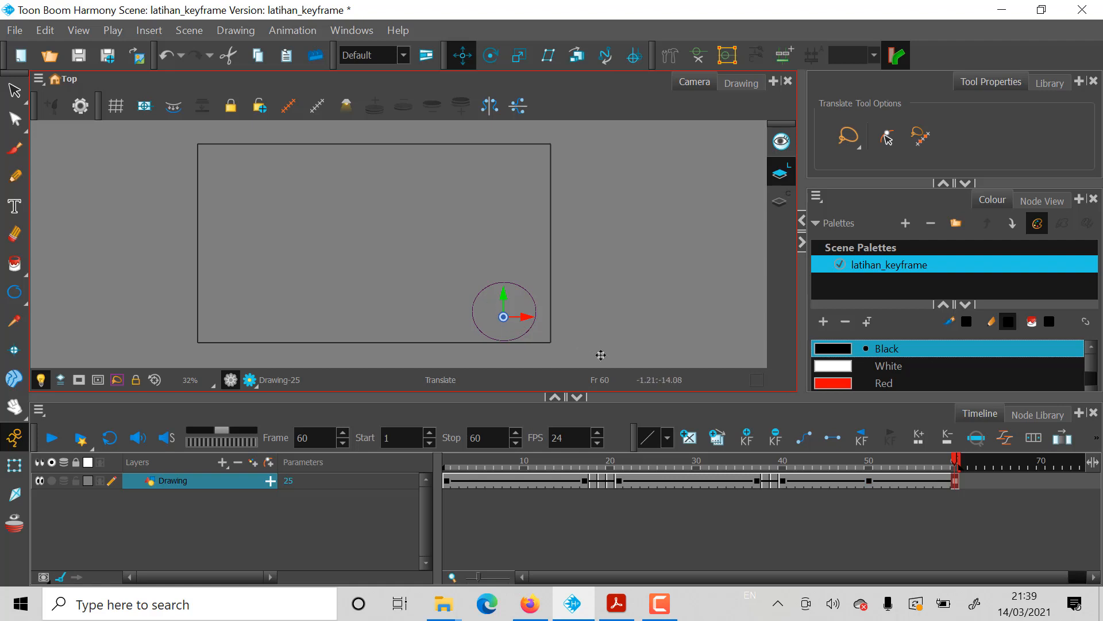
# - Play back the bouncing circle animation
pyautogui.click(50, 446)
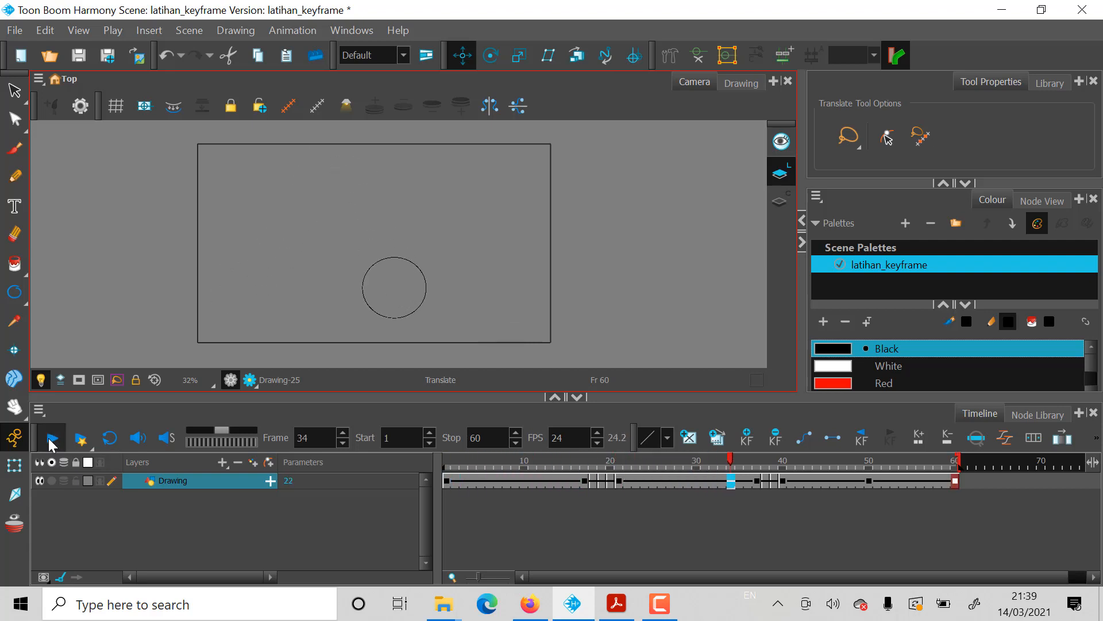